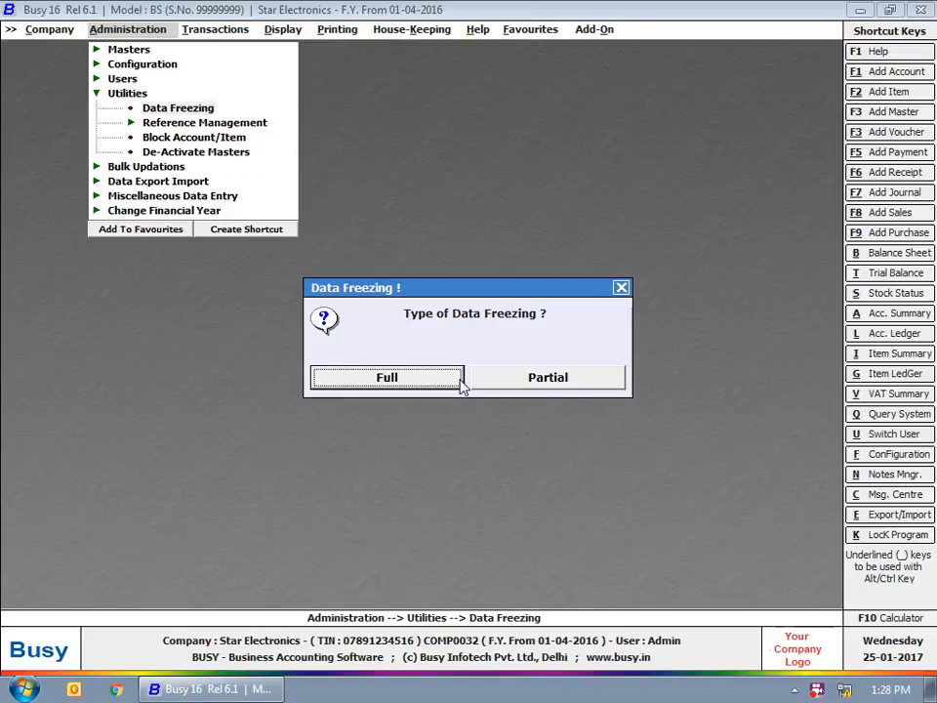
# Step: Apply full data freezing to the company's data with a freezing date of 30-04-2016
pyautogui.click(460, 383)
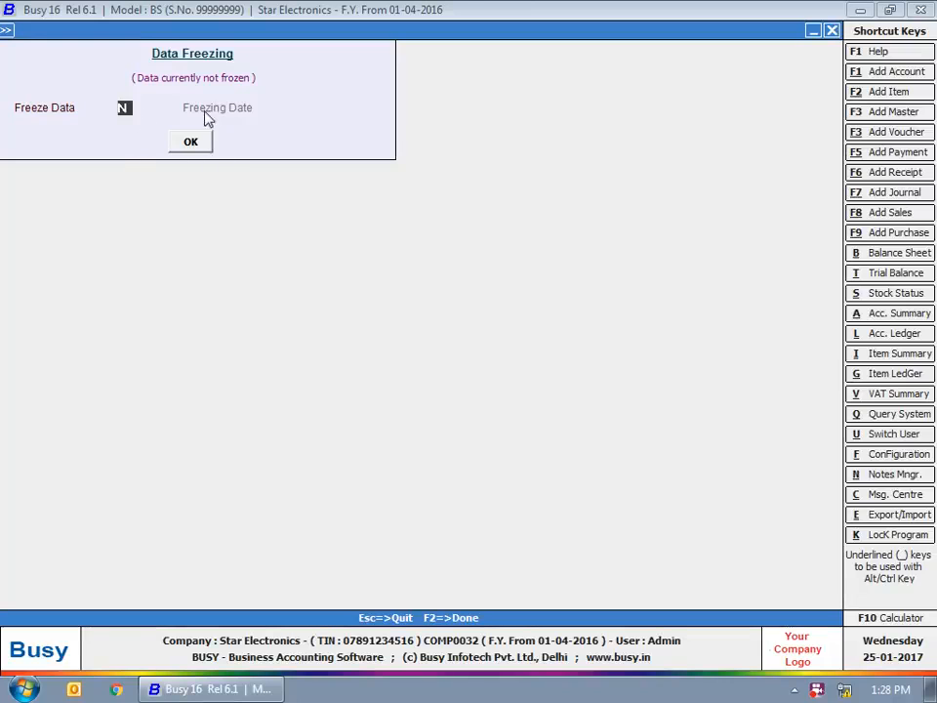
pyautogui.press('y')
pyautogui.press('Return')
pyautogui.write('30-0')
pyautogui.write('4')
pyautogui.press('Return')
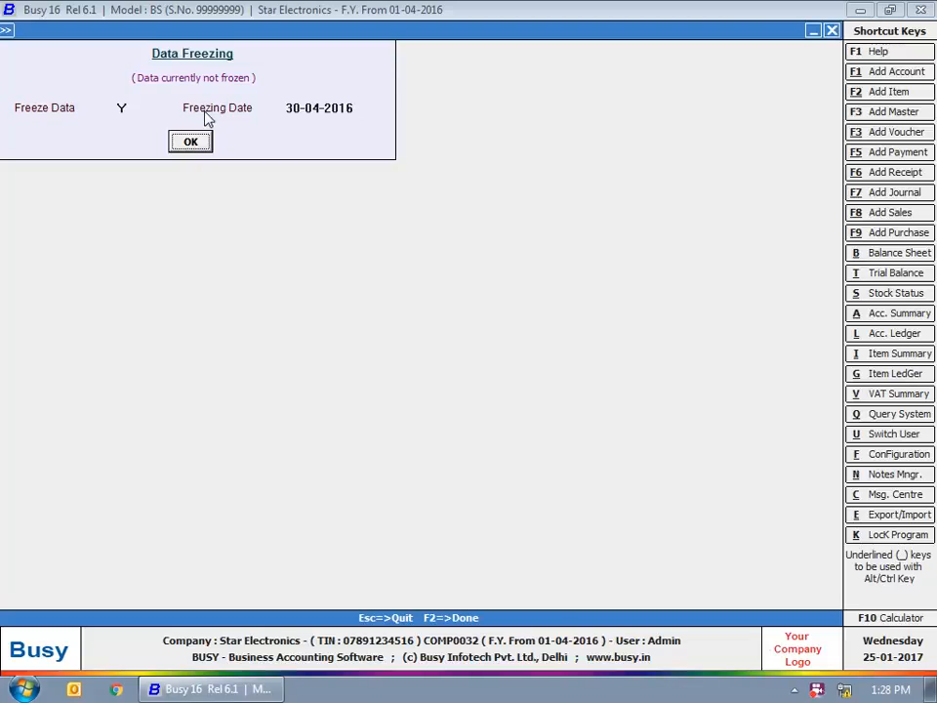
pyautogui.press('Return')
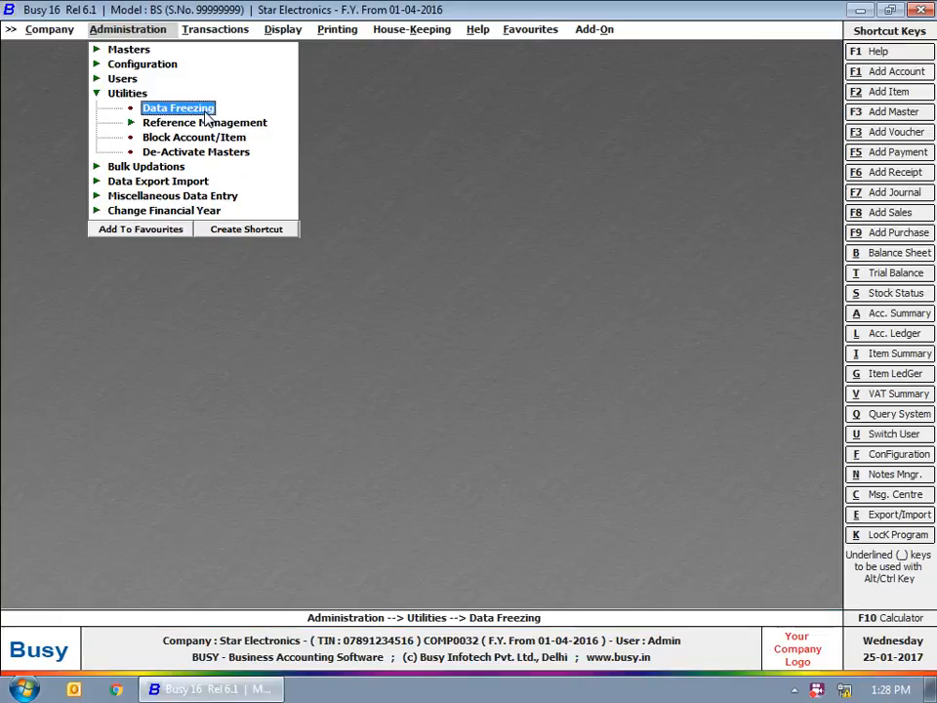
# Step: Open the Main series cash sales voucher dated 05-04-2016 for modification
pyautogui.click(213, 29)
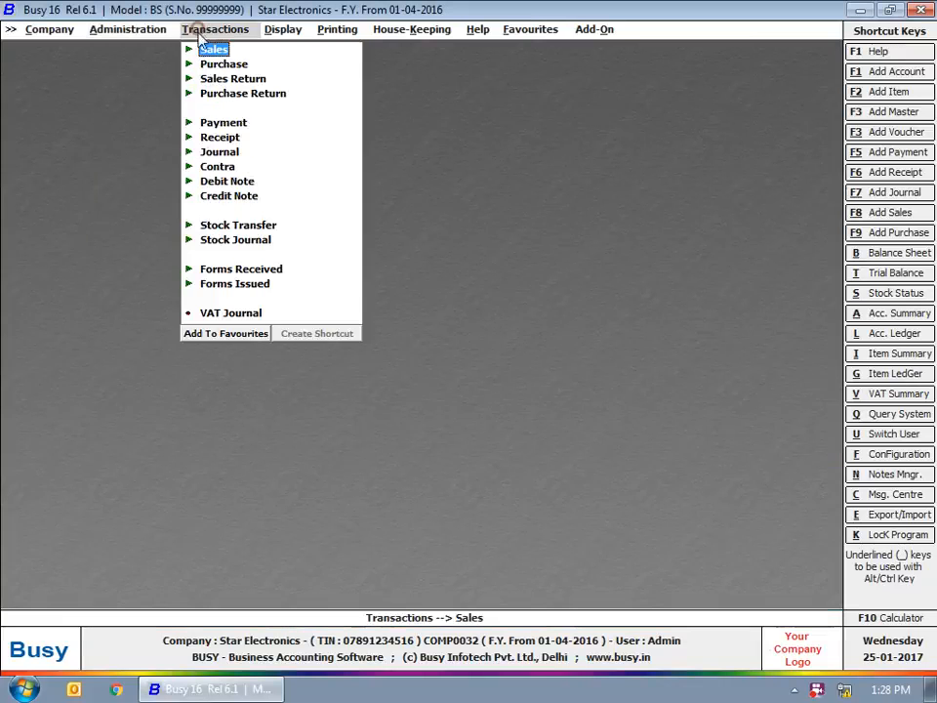
pyautogui.click(203, 49)
pyautogui.click(251, 79)
pyautogui.click(156, 183)
pyautogui.click(177, 191)
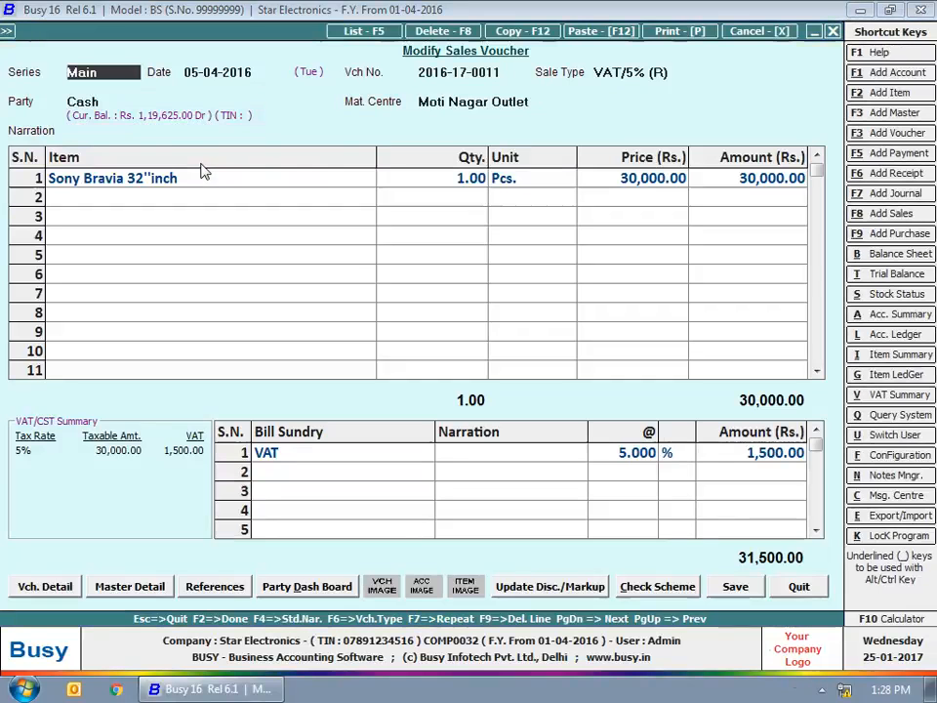
# Step: Try to save the voucher with the Sony Bravia 32"inch price set to 29,000, and close it
pyautogui.click(453, 179)
pyautogui.click(657, 180)
pyautogui.write('29000')
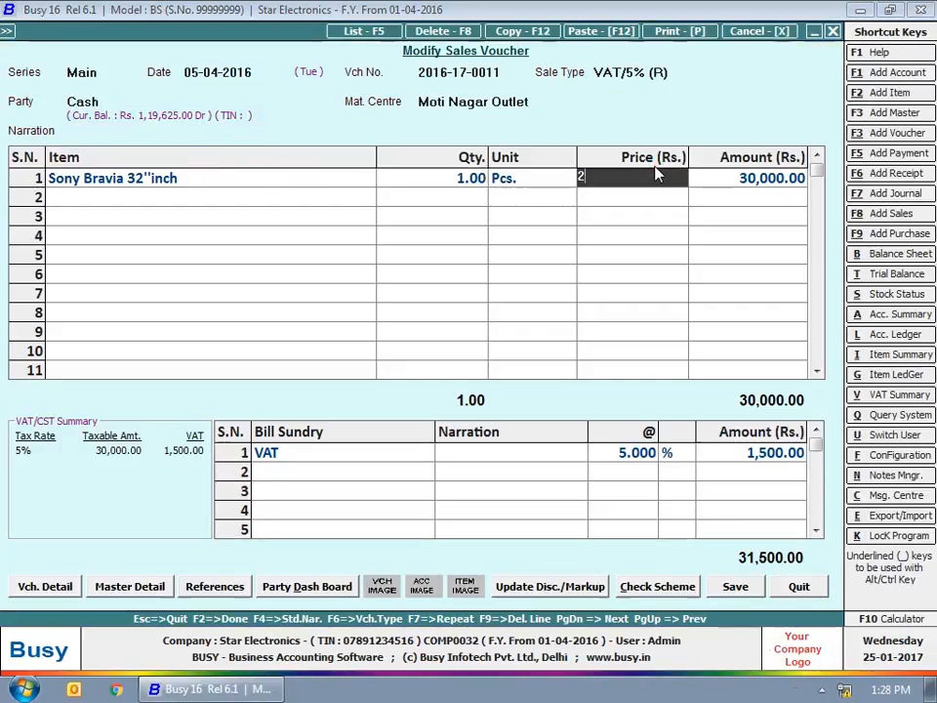
pyautogui.press('Return')
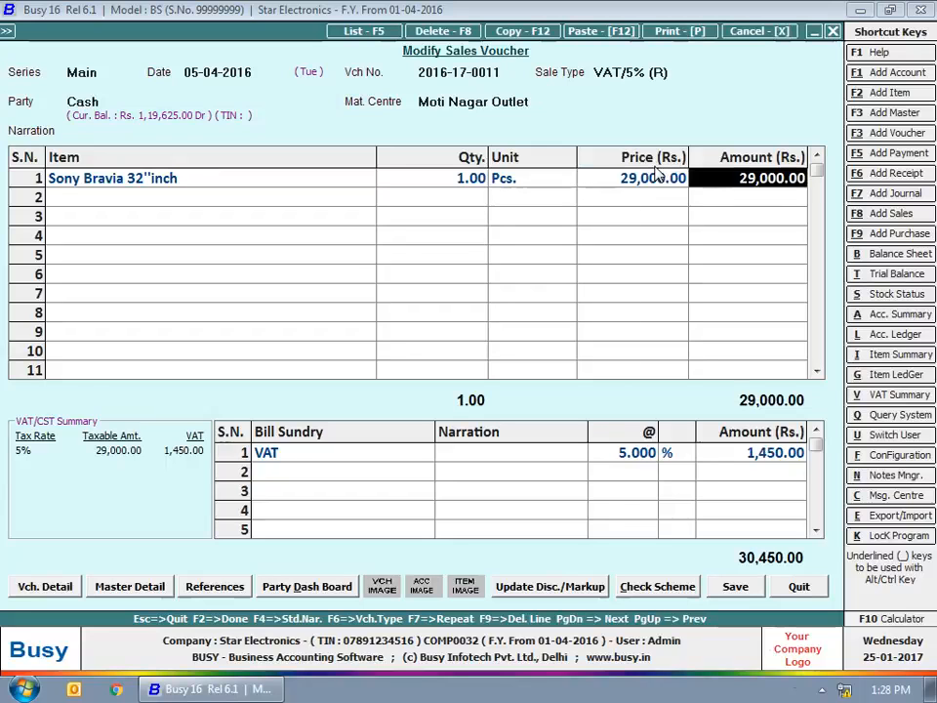
pyautogui.press('F2')
pyautogui.press('Return')
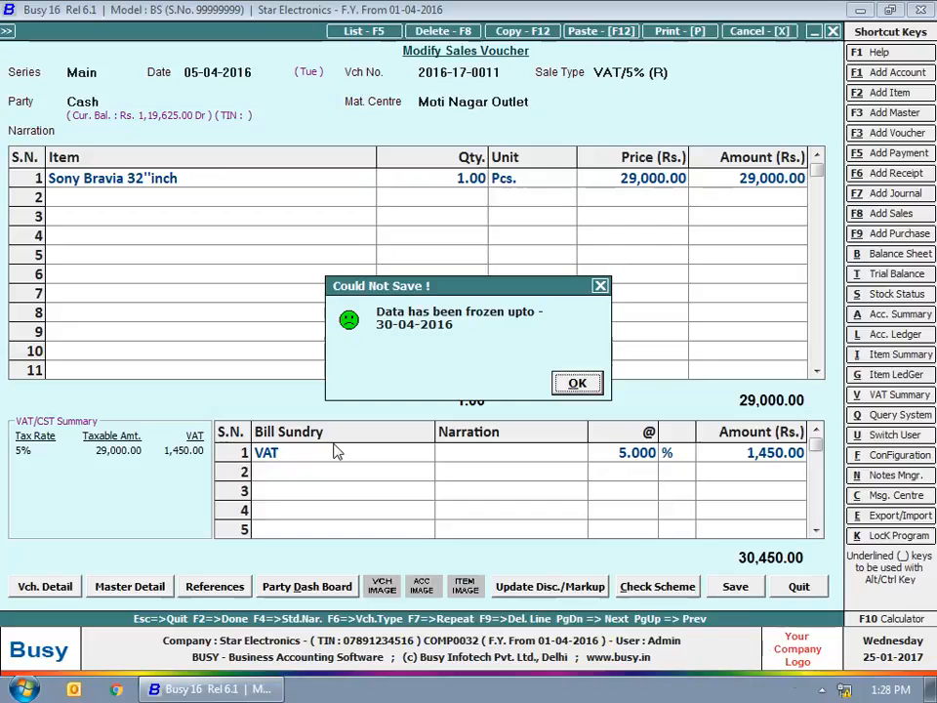
pyautogui.click(577, 382)
pyautogui.click(834, 33)
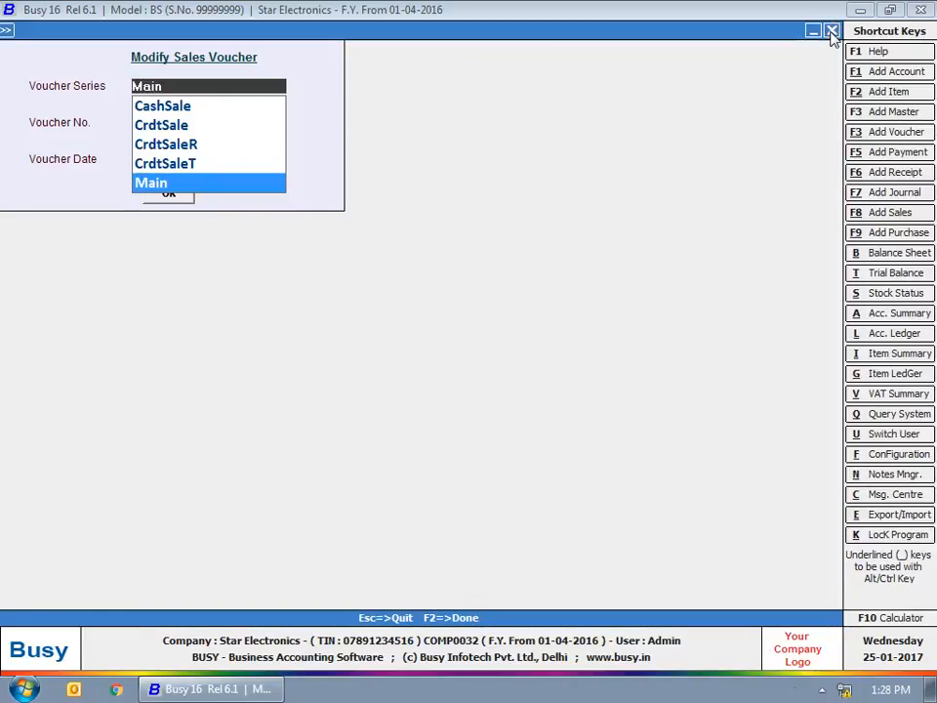
pyautogui.click(832, 32)
pyautogui.click(214, 49)
# Step: Start partial data freezing and freeze Sales vouchers for the selected series CashSale till 30-04-2016
pyautogui.click(132, 32)
pyautogui.click(126, 93)
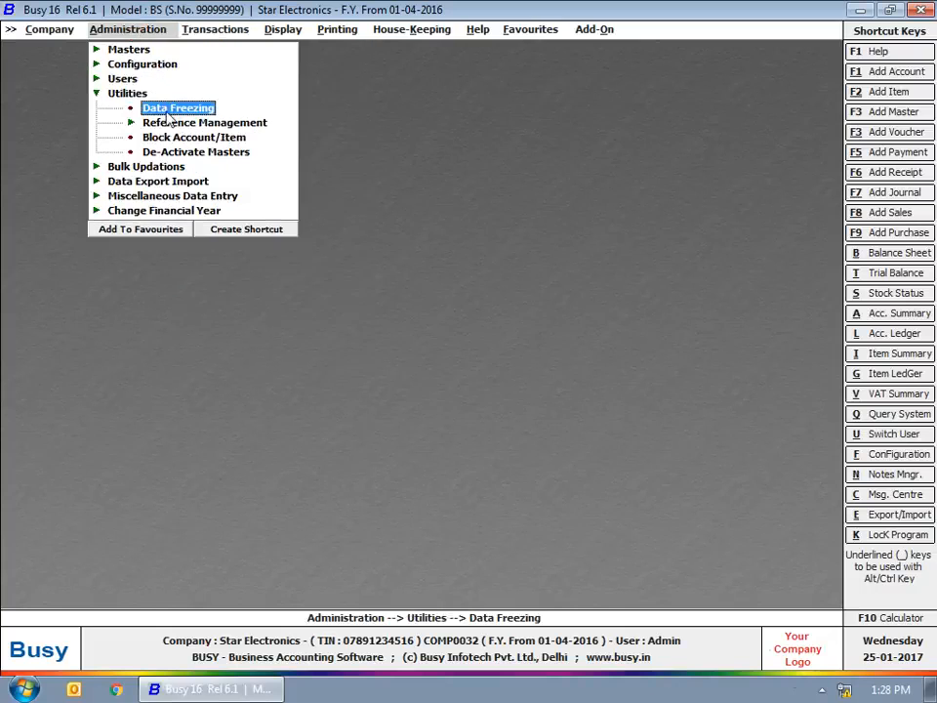
pyautogui.click(173, 108)
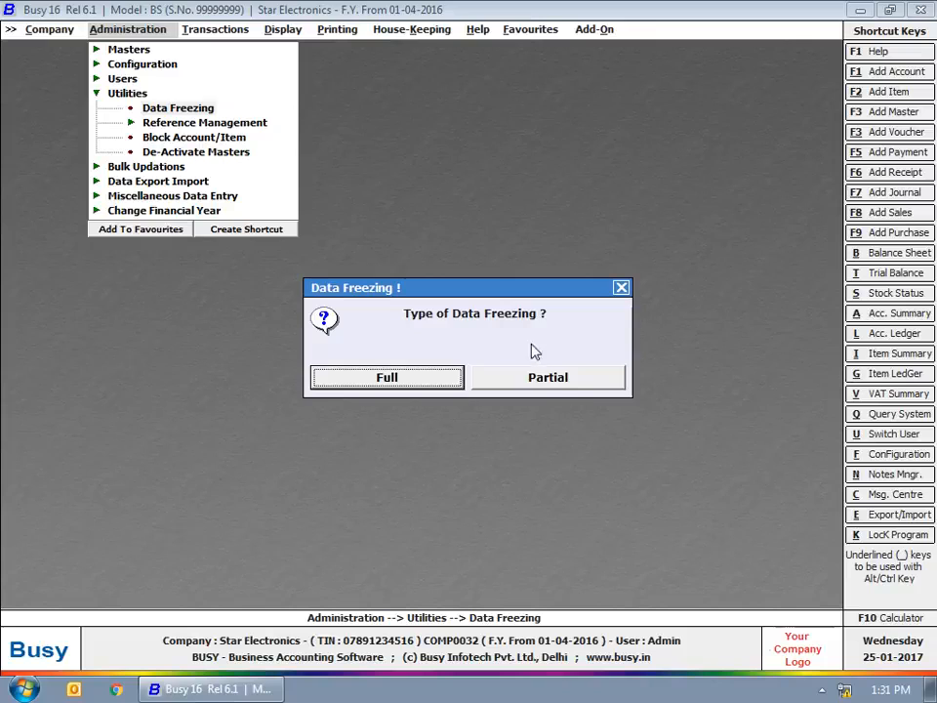
pyautogui.click(564, 387)
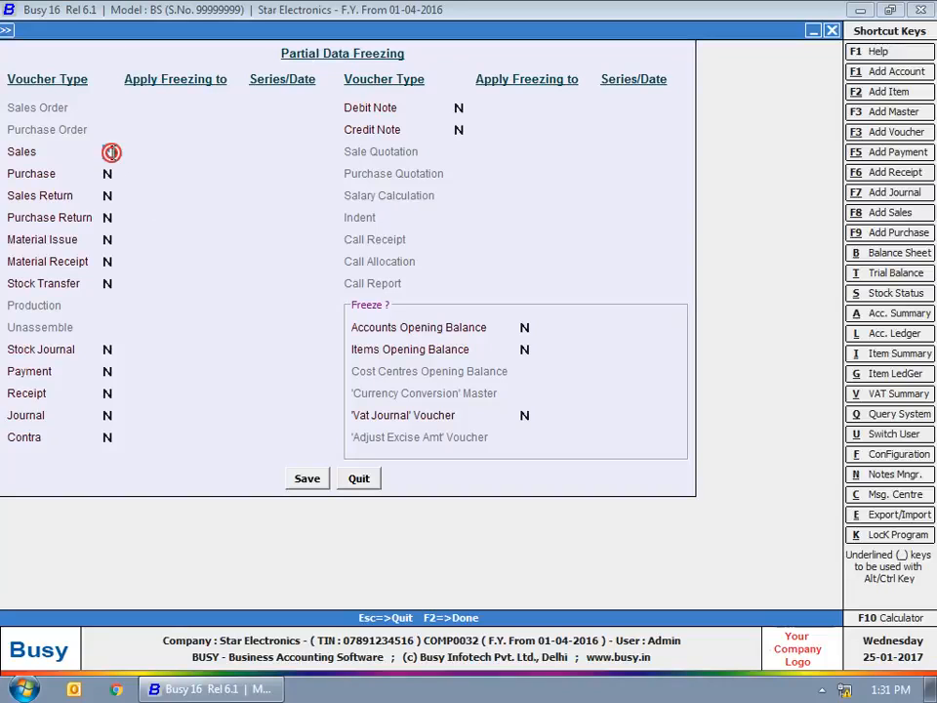
pyautogui.write('Y')
pyautogui.press('Return')
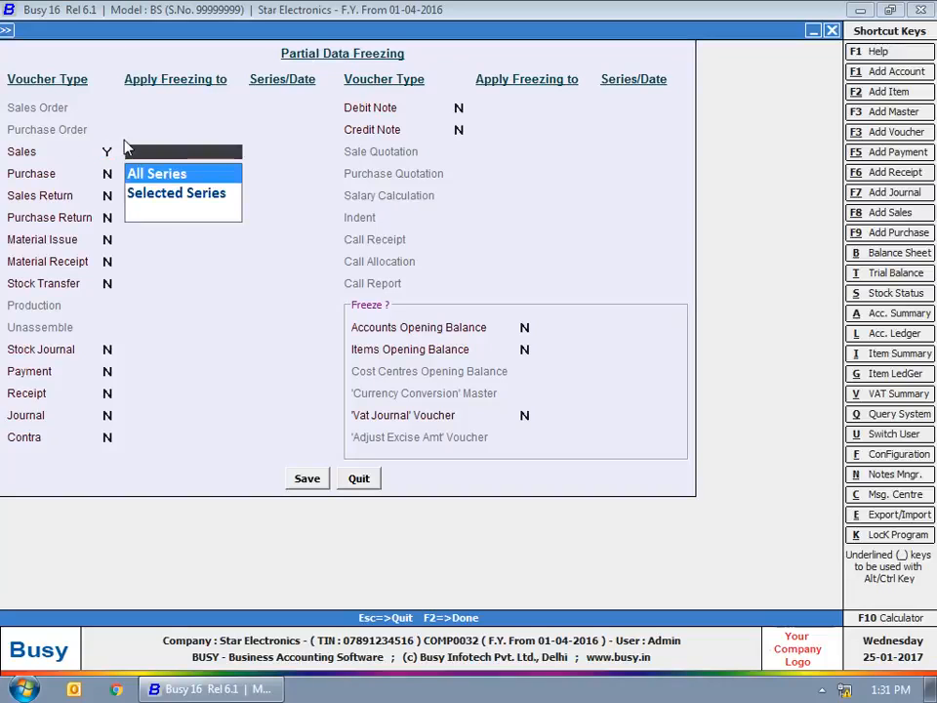
pyautogui.press('Down')
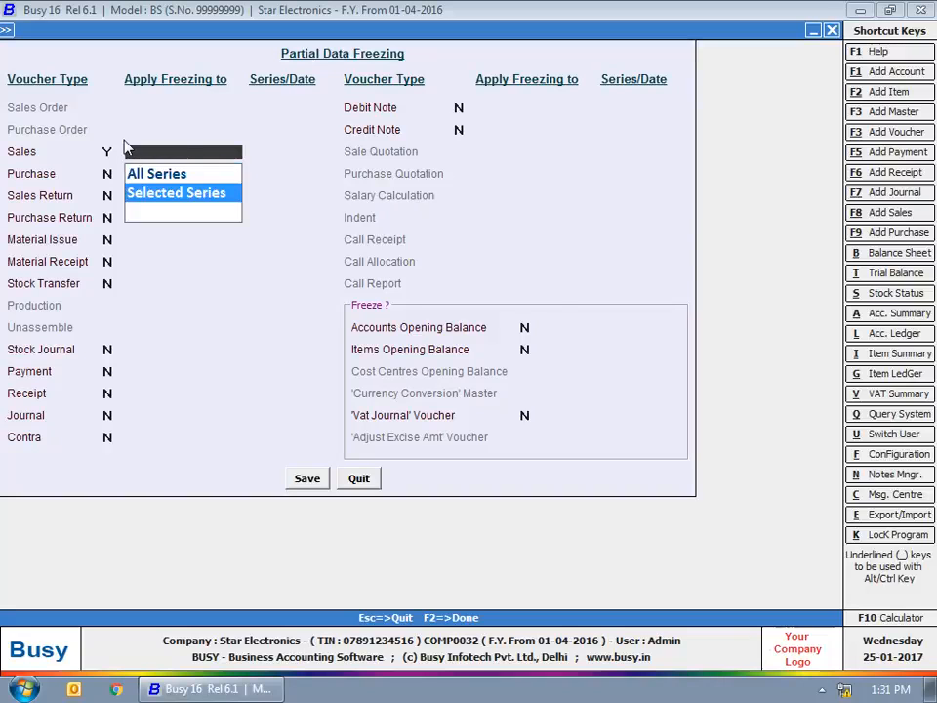
pyautogui.press('Return')
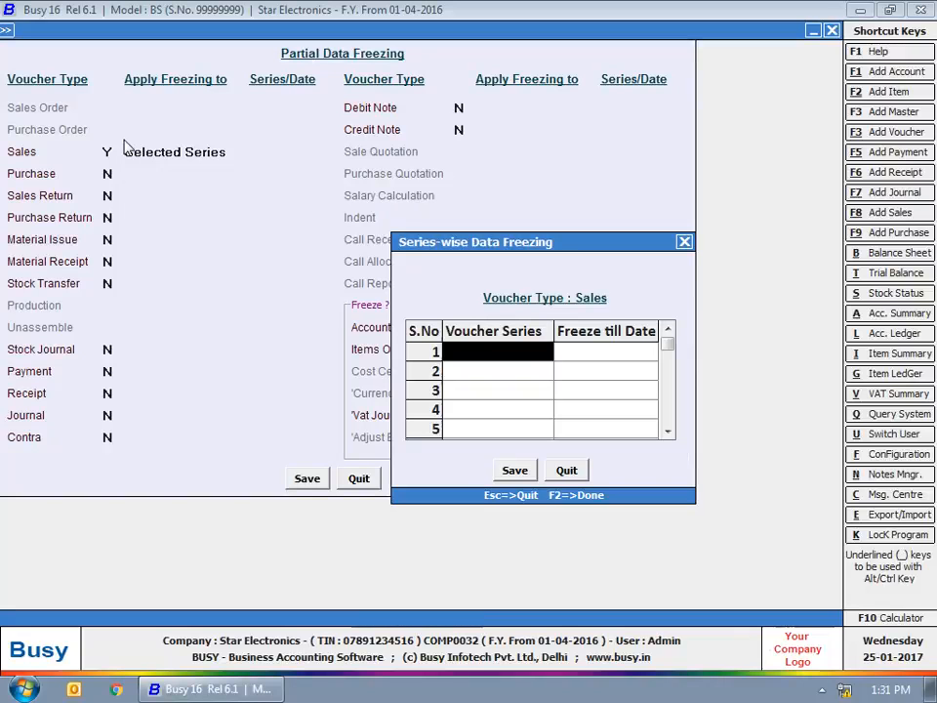
pyautogui.press('Return')
pyautogui.write('30-4')
pyautogui.press('Return')
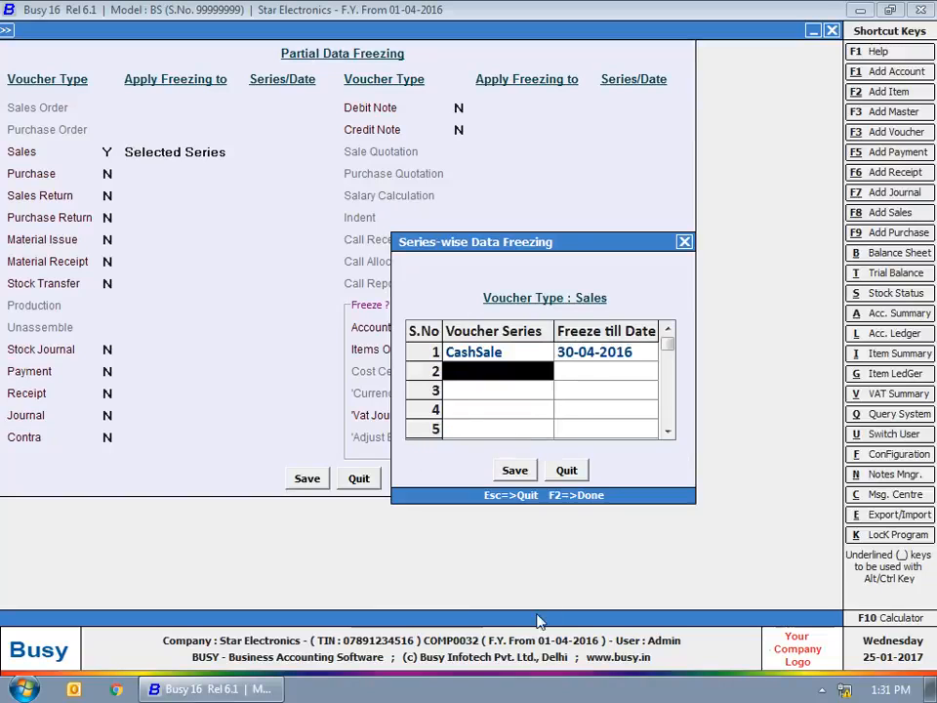
pyautogui.click(515, 469)
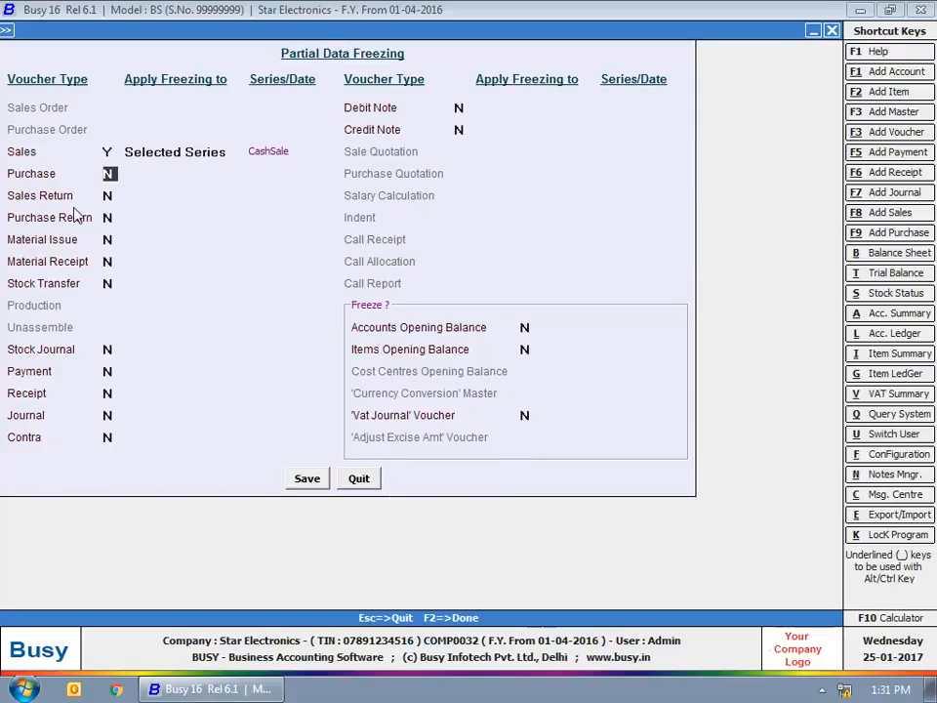
# Step: Freeze Payment vouchers for all series till 30-04-2016 and save the partial freezing settings
pyautogui.click(98, 382)
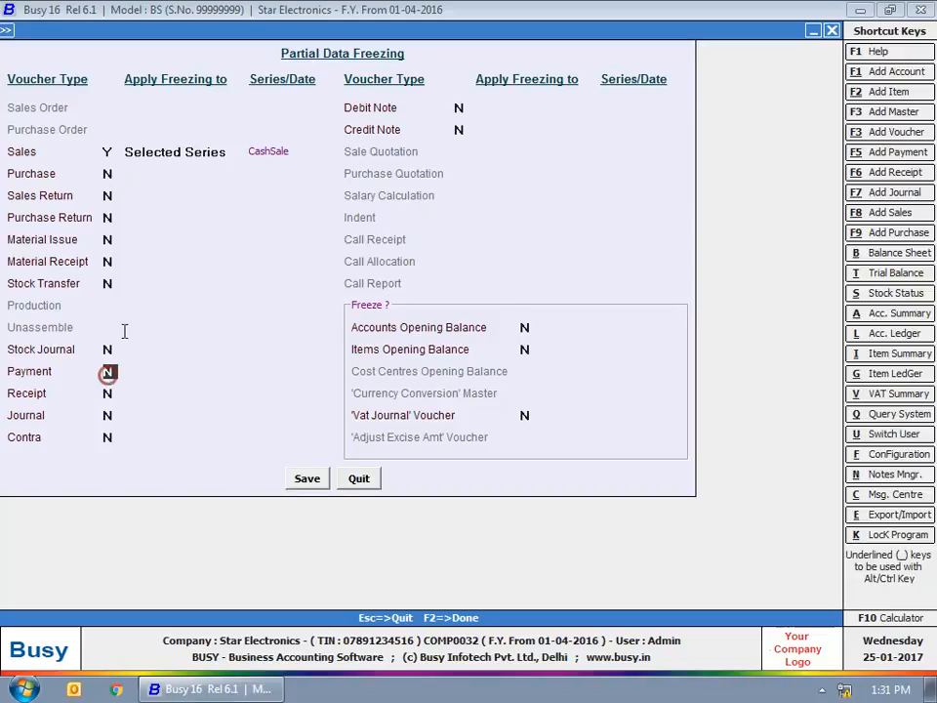
pyautogui.write('Y')
pyautogui.press('Return')
pyautogui.press('Return')
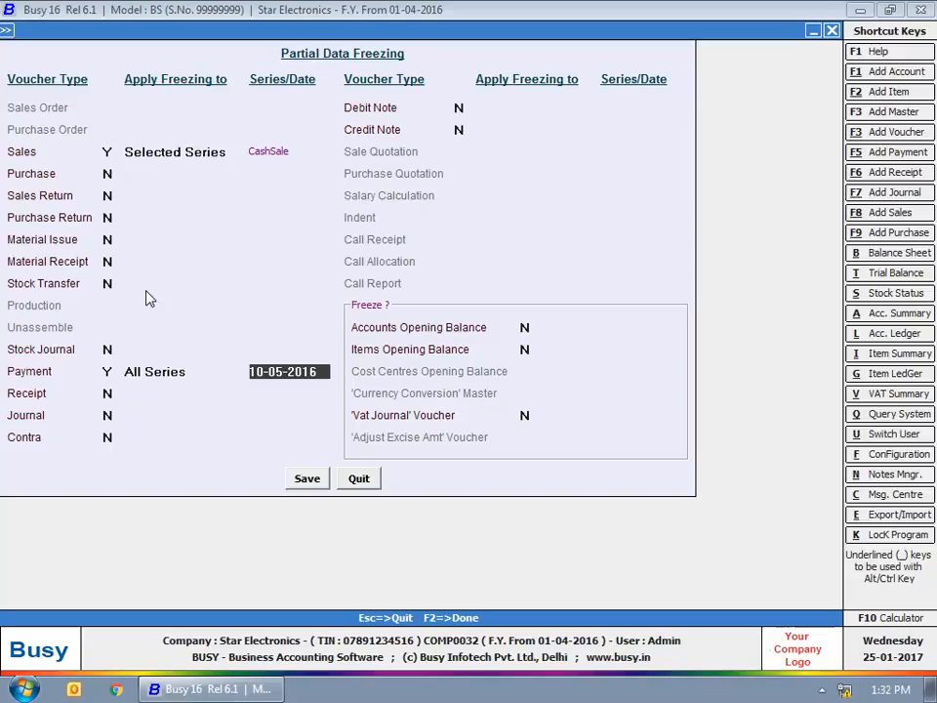
pyautogui.write('30-04')
pyautogui.press('Return')
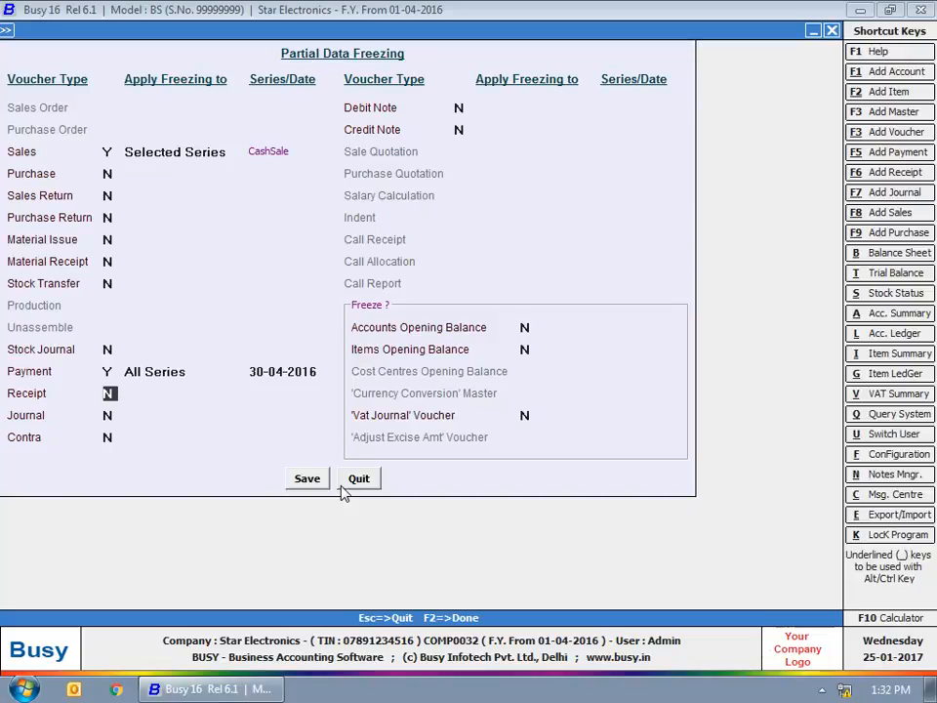
pyautogui.click(308, 480)
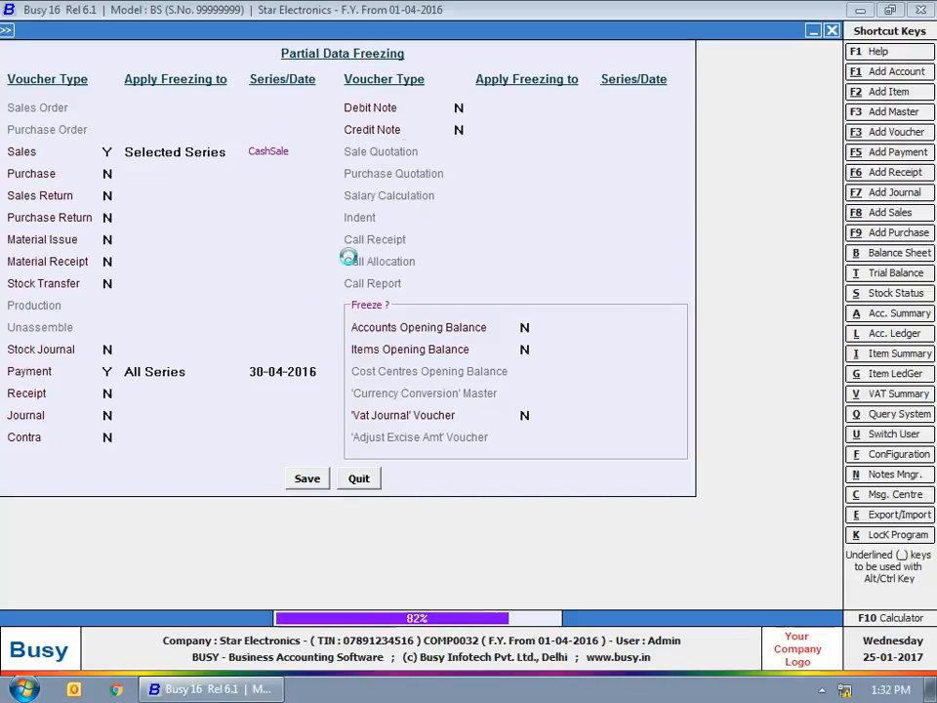
pyautogui.click(582, 382)
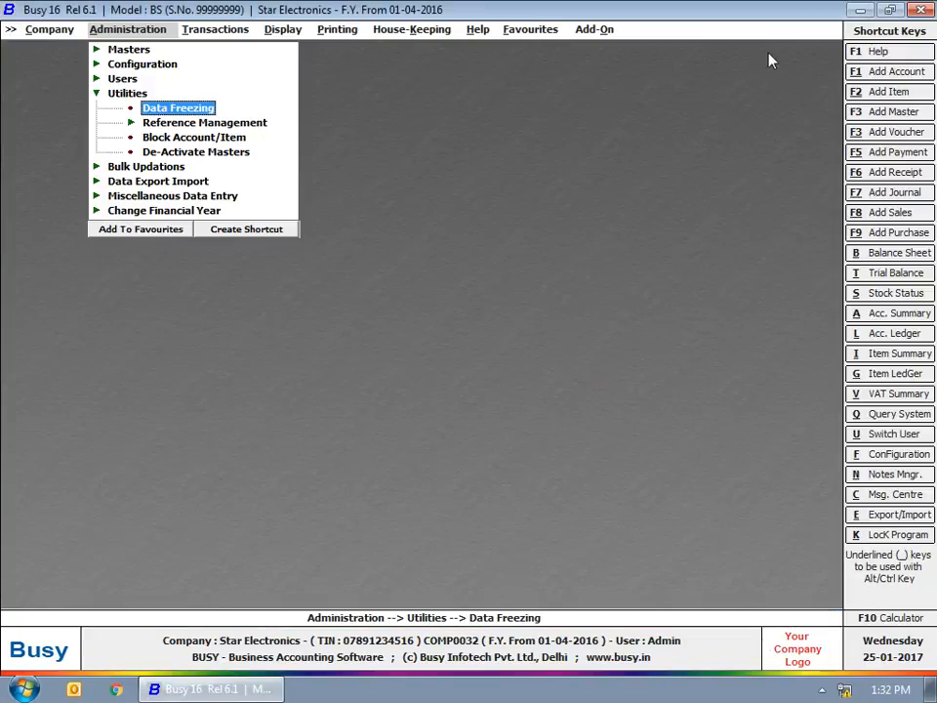
# Step: Choose the Smart Traders account for master blocking and set Block Master to Y
pyautogui.click(153, 140)
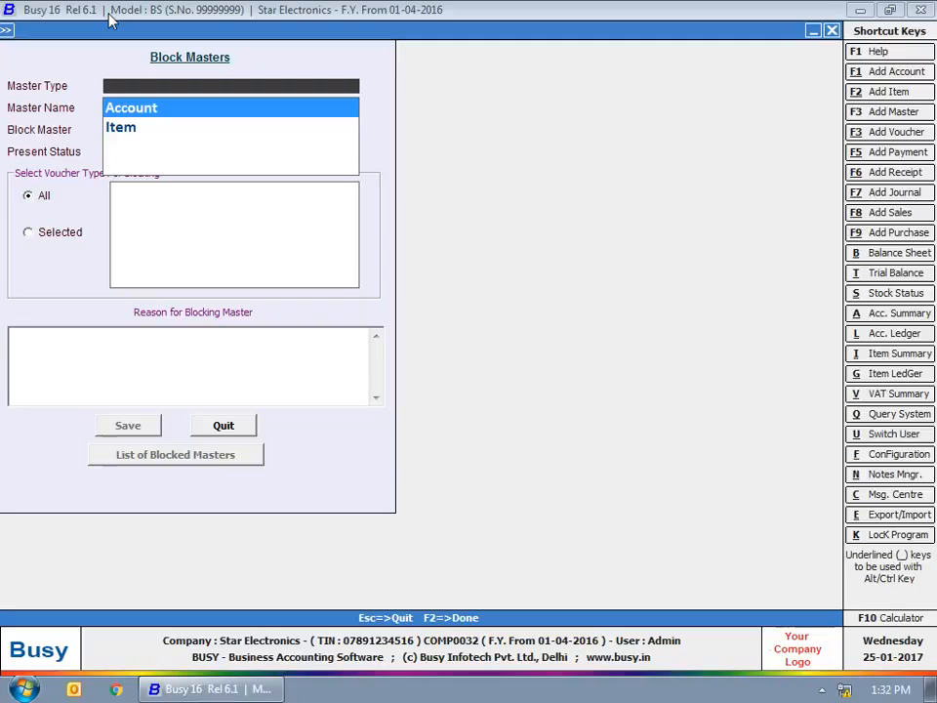
pyautogui.press('Return')
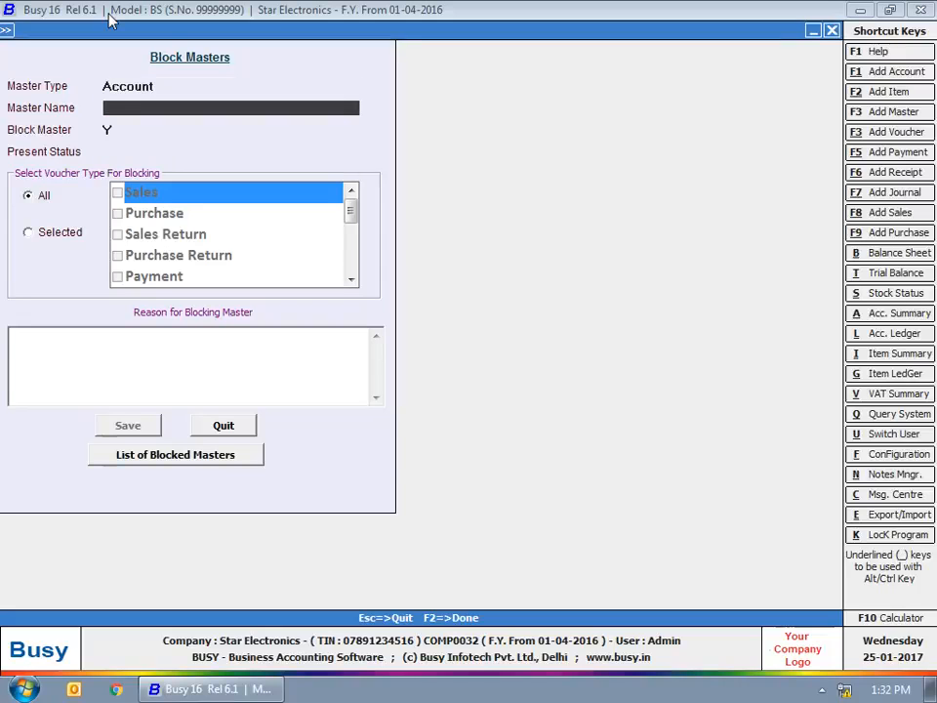
pyautogui.press('Down')
pyautogui.write('sm')
pyautogui.press('Return')
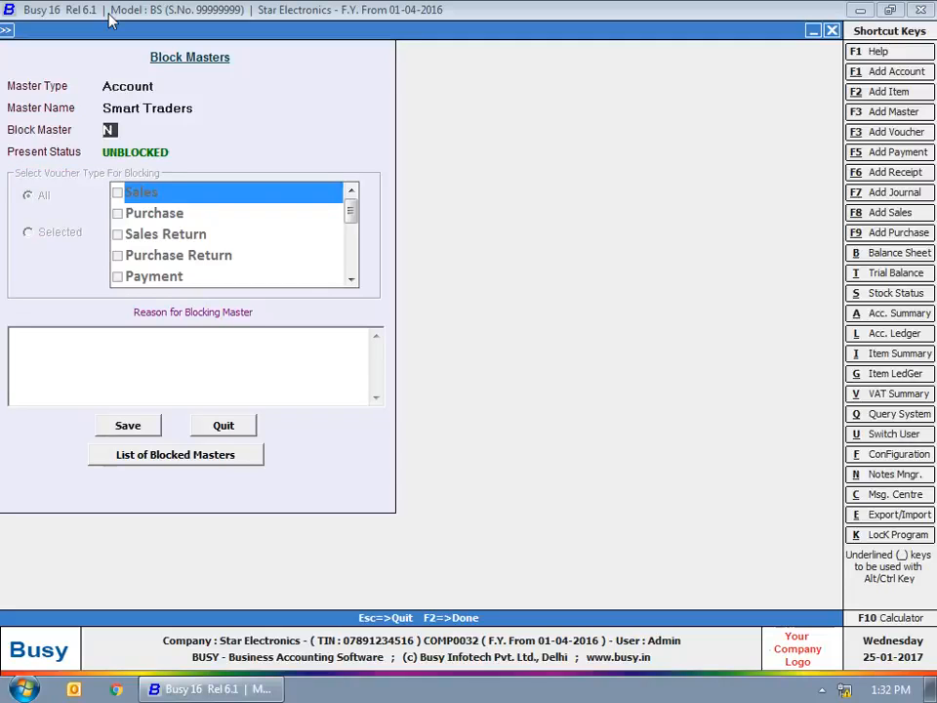
pyautogui.press('y')
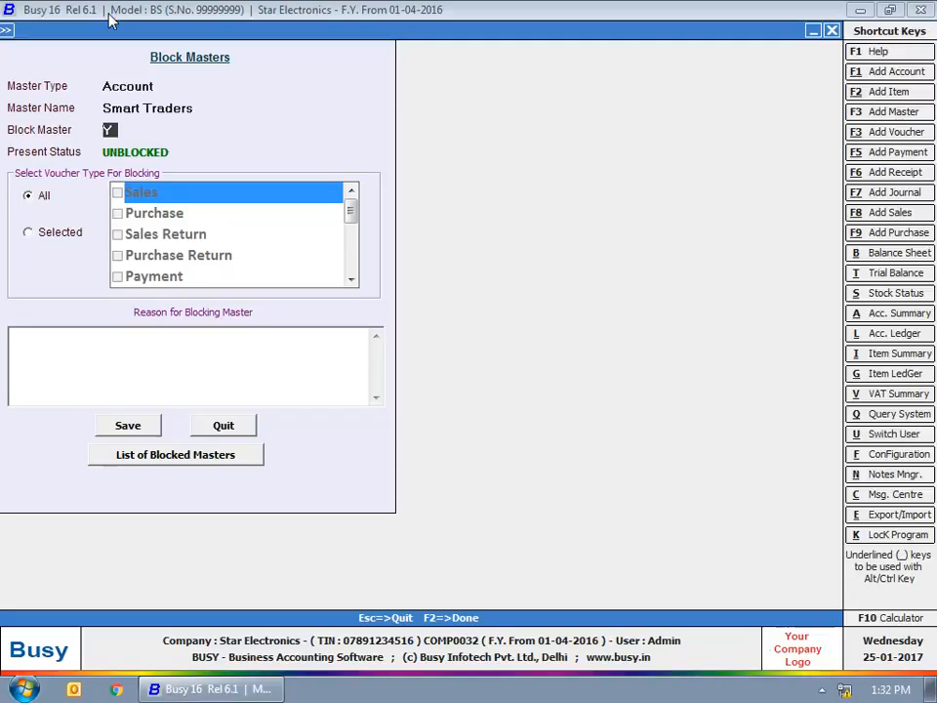
pyautogui.press('n')
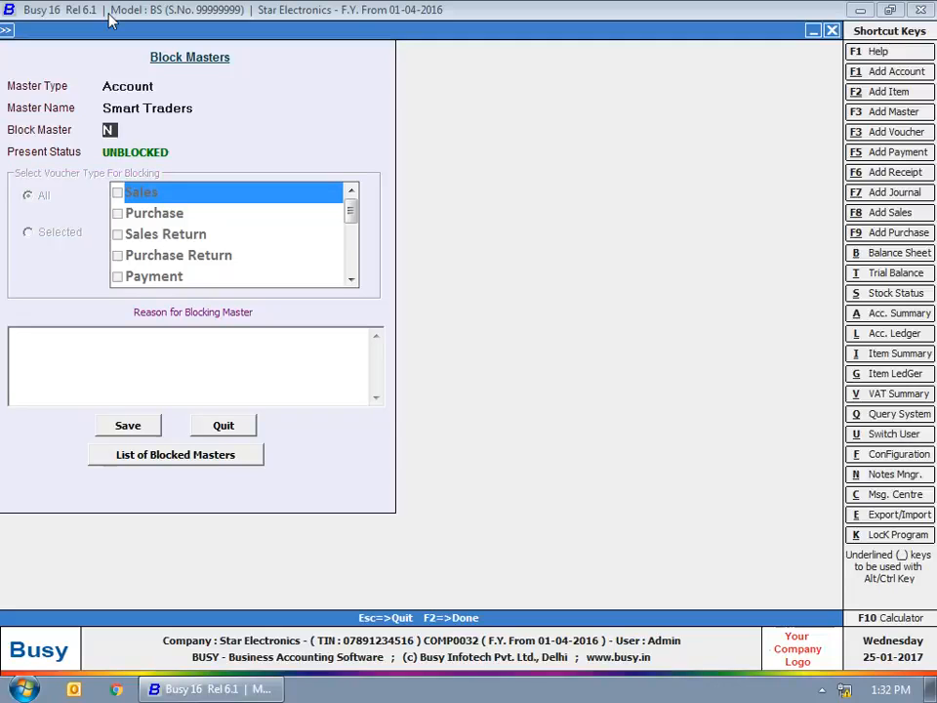
pyautogui.press('y')
pyautogui.press('Return')
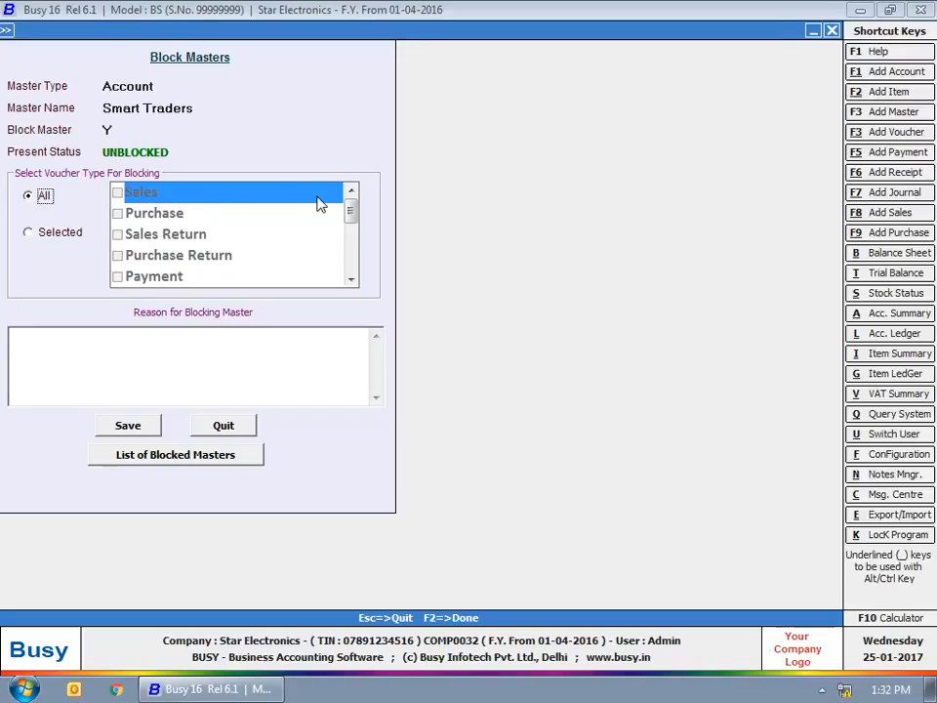
# Step: Limit the block to Sales vouchers, enter the reason "Payment due from last two months", and save it
pyautogui.click(48, 236)
pyautogui.click(119, 192)
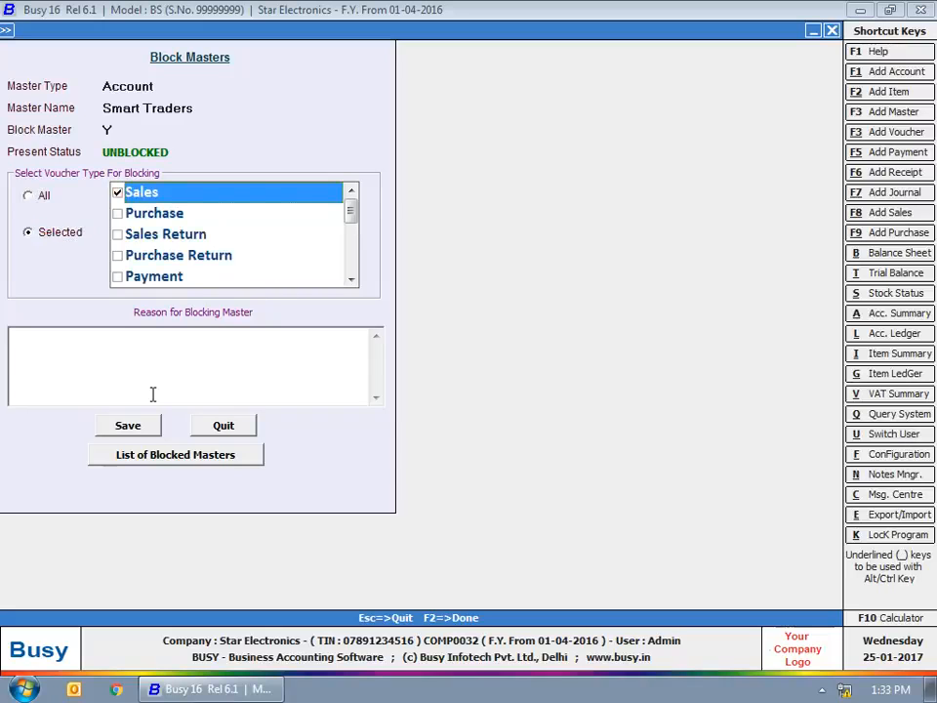
pyautogui.click(110, 359)
pyautogui.write('Payment due from last')
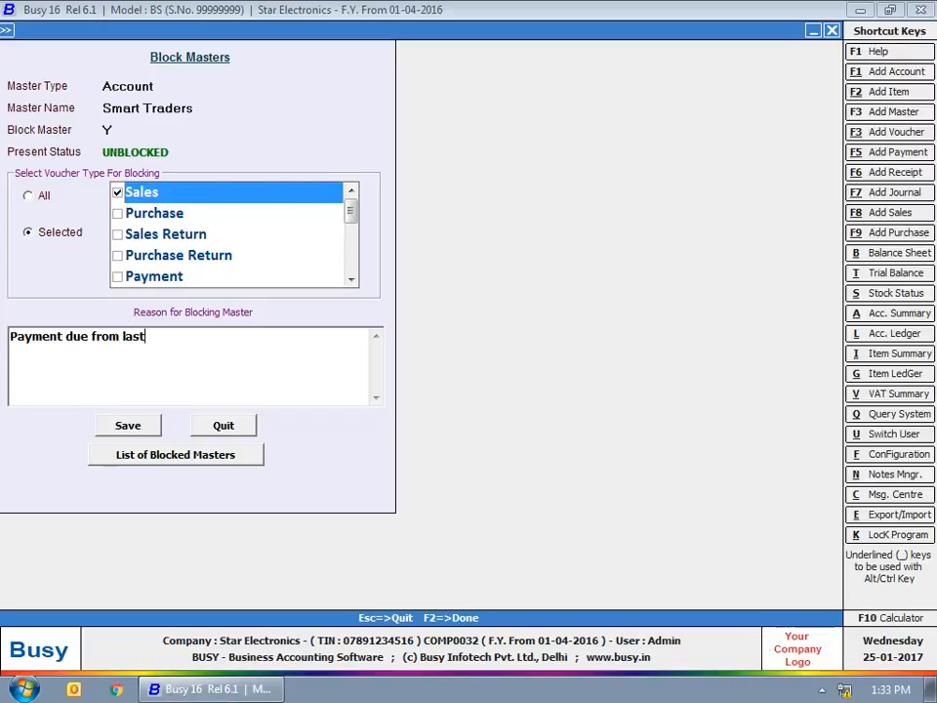
pyautogui.write(' two months')
pyautogui.click(122, 429)
pyautogui.click(578, 383)
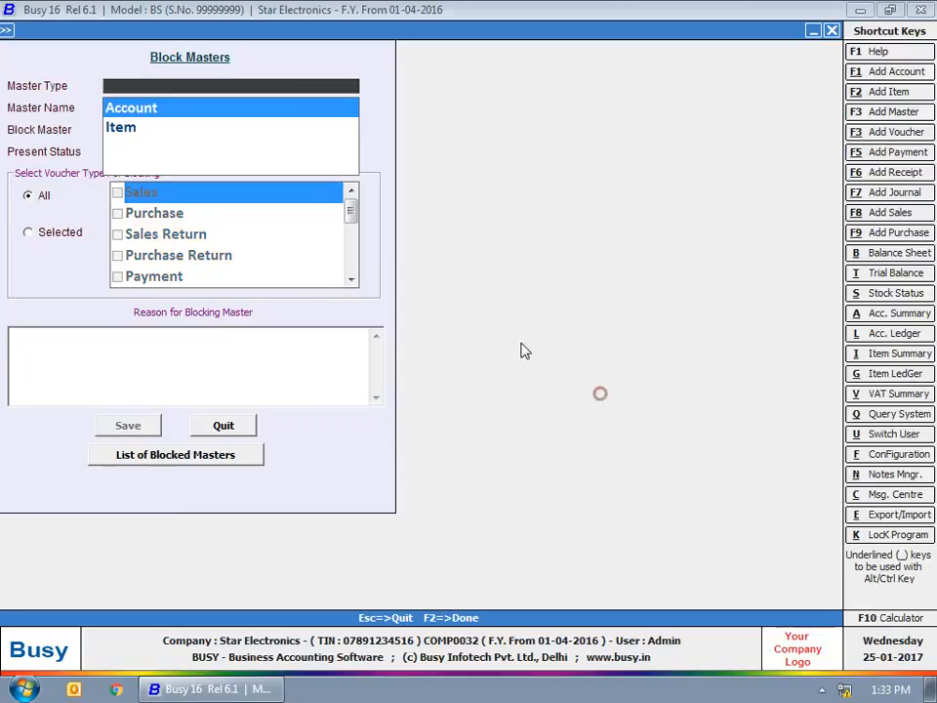
pyautogui.click(831, 30)
# Step: Try to add a Main series sales voucher dated 05-04-2016 for the party Smart Traders, and close it
pyautogui.click(215, 31)
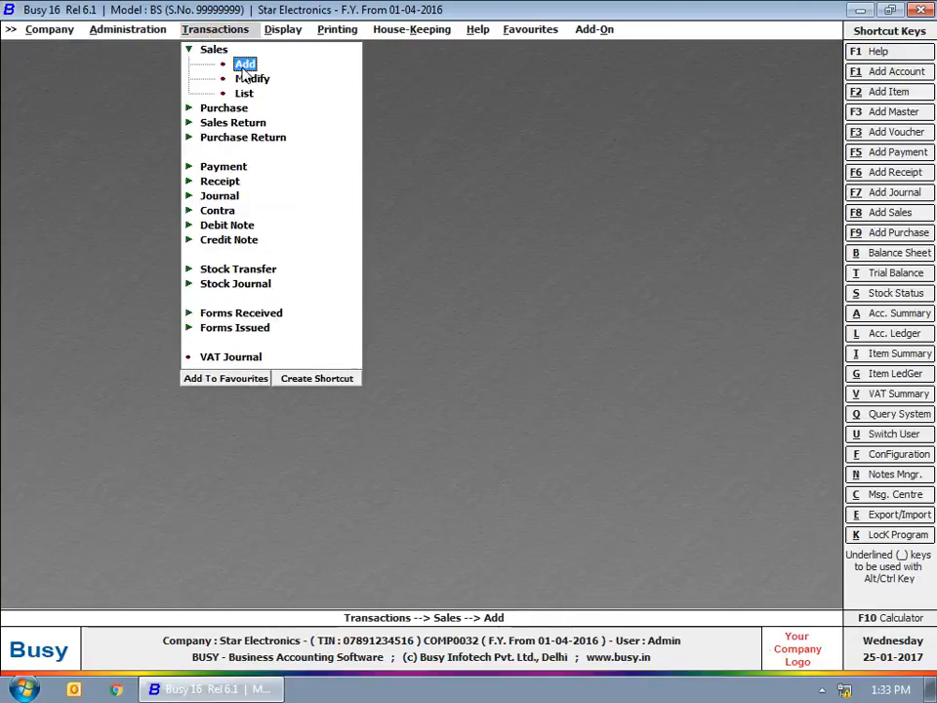
pyautogui.click(244, 64)
pyautogui.write('m')
pyautogui.press('Return')
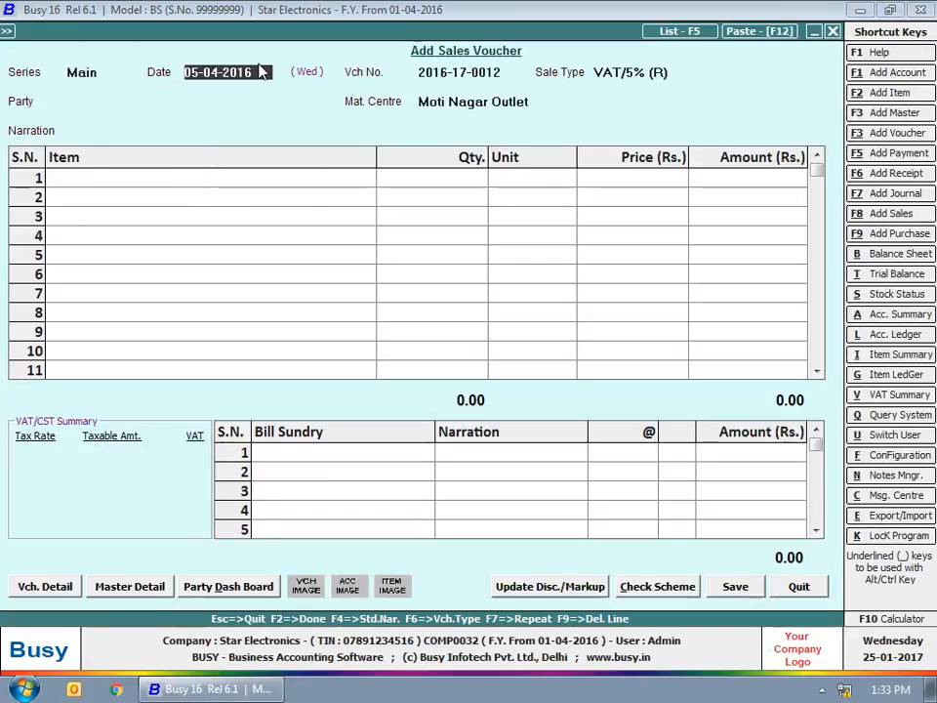
pyautogui.press('Return')
pyautogui.write('sma')
pyautogui.press('Return')
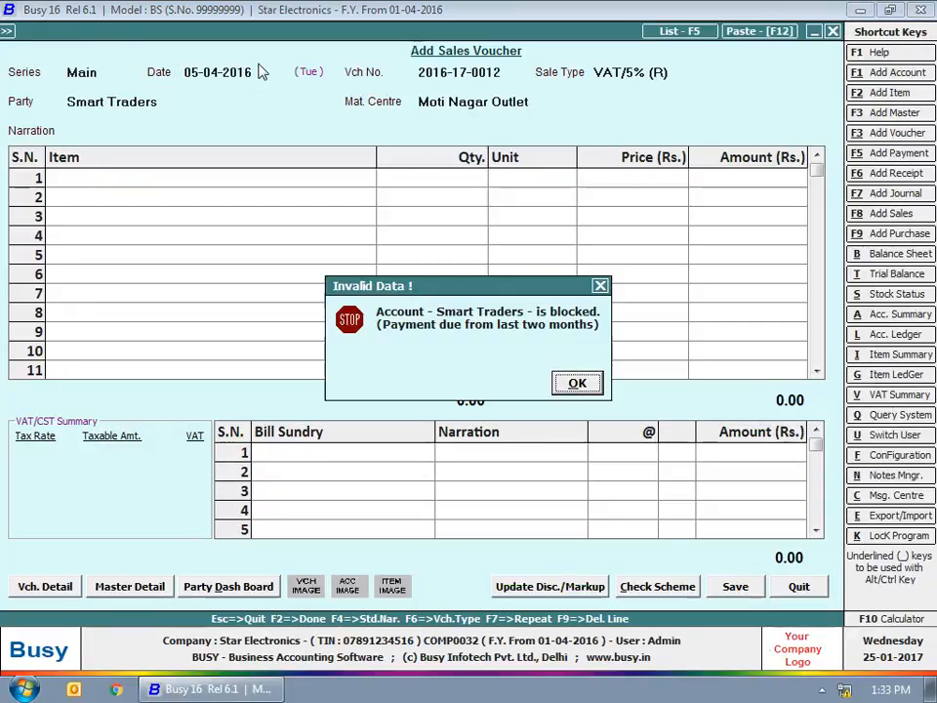
pyautogui.click(577, 383)
pyautogui.click(833, 31)
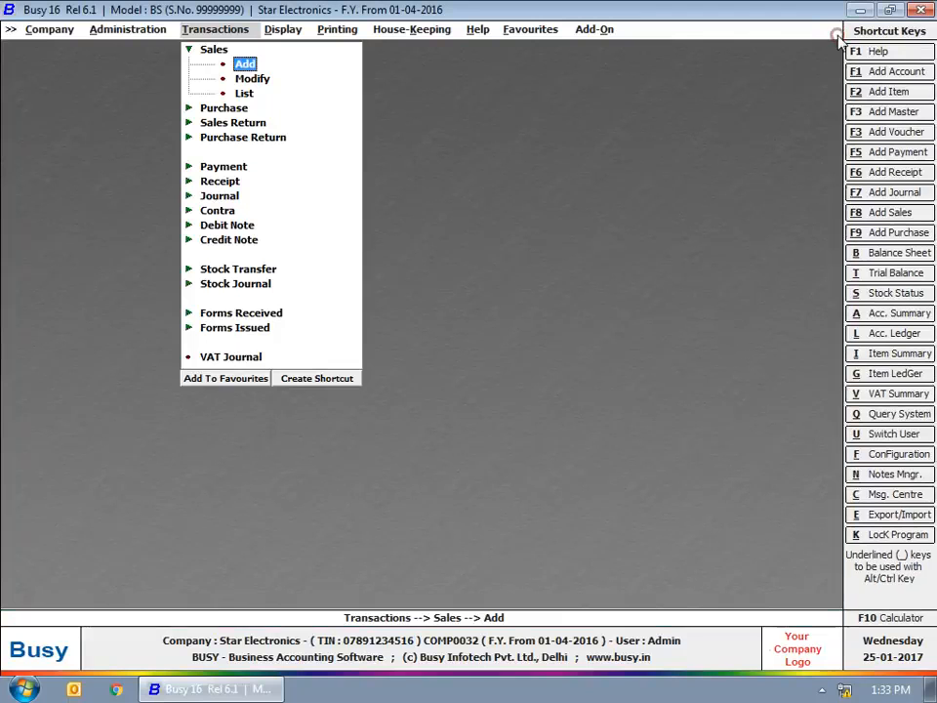
# Step: Open master de-activation and choose Item as the master type
pyautogui.click(191, 48)
pyautogui.click(129, 30)
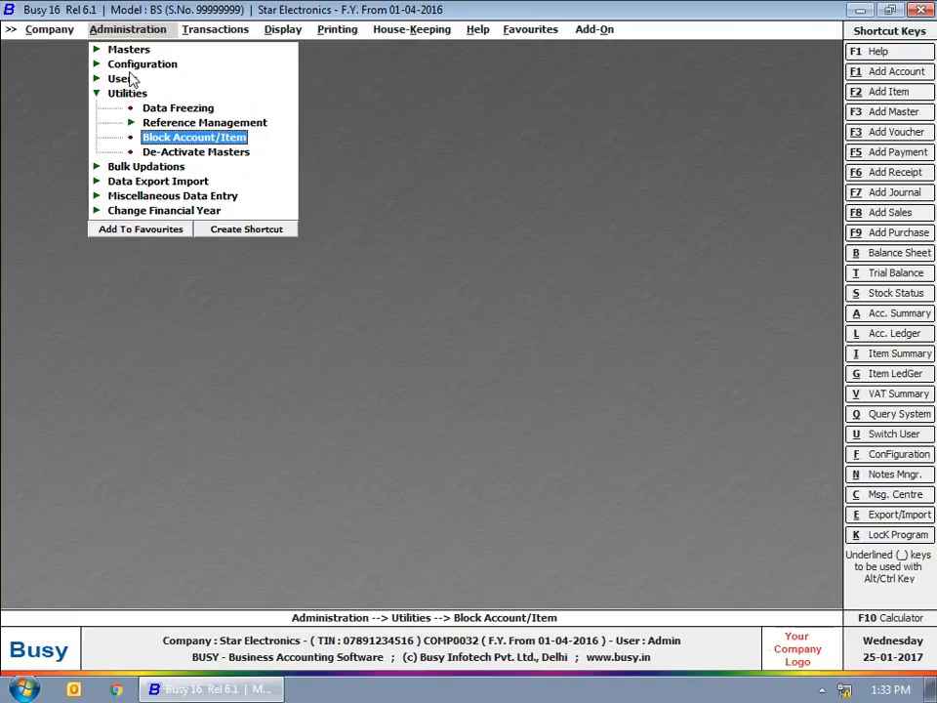
pyautogui.click(161, 153)
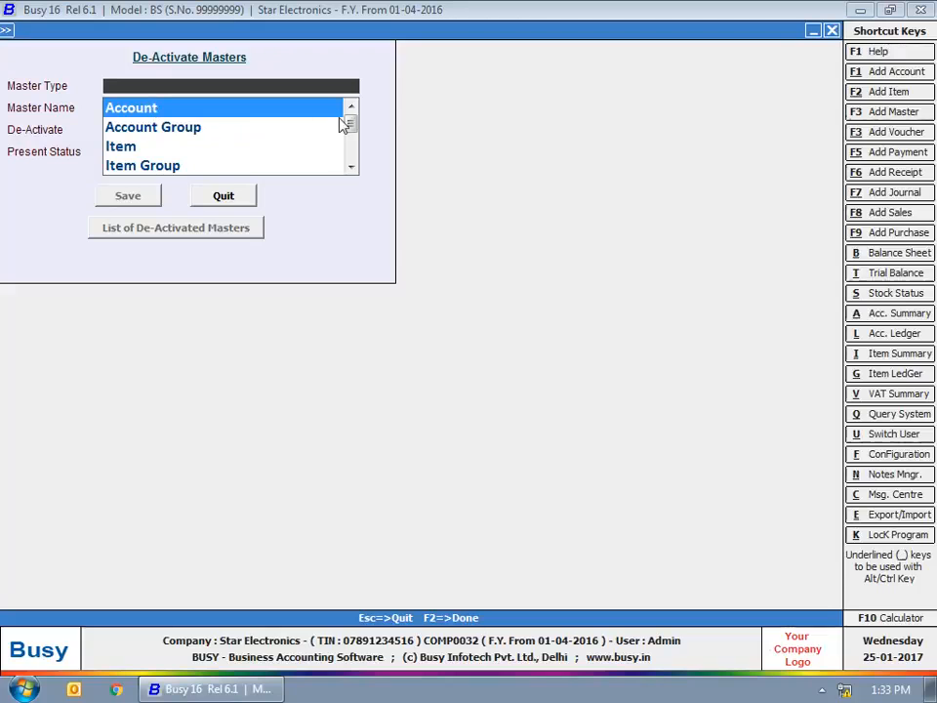
pyautogui.moveTo(349, 128); pyautogui.dragTo(352, 137)
pyautogui.scroll(-1, 353, 137)
pyautogui.click(149, 106)
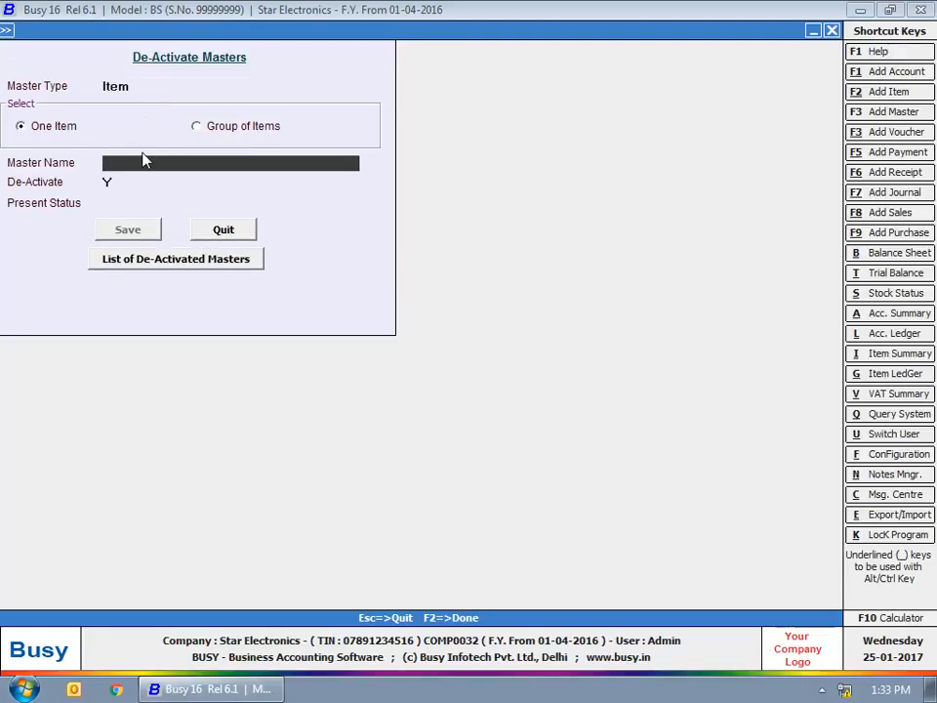
# Step: De-activate the single item Whirpool Washing Machine with De-Activate set to Y, save it, and close the form
pyautogui.write('a')
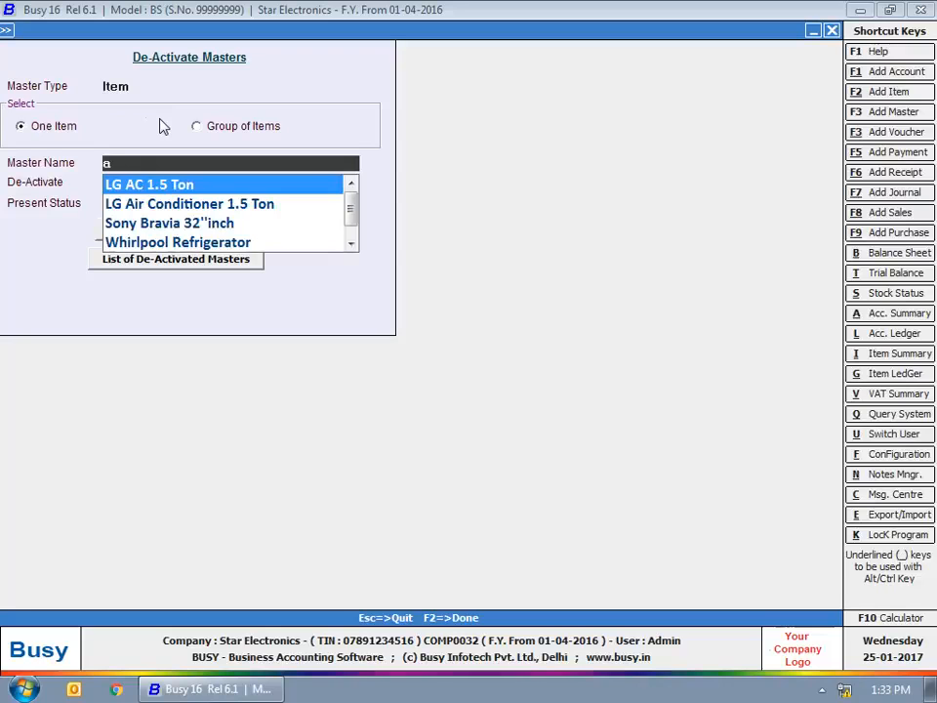
pyautogui.press('Down')
pyautogui.press('Down')
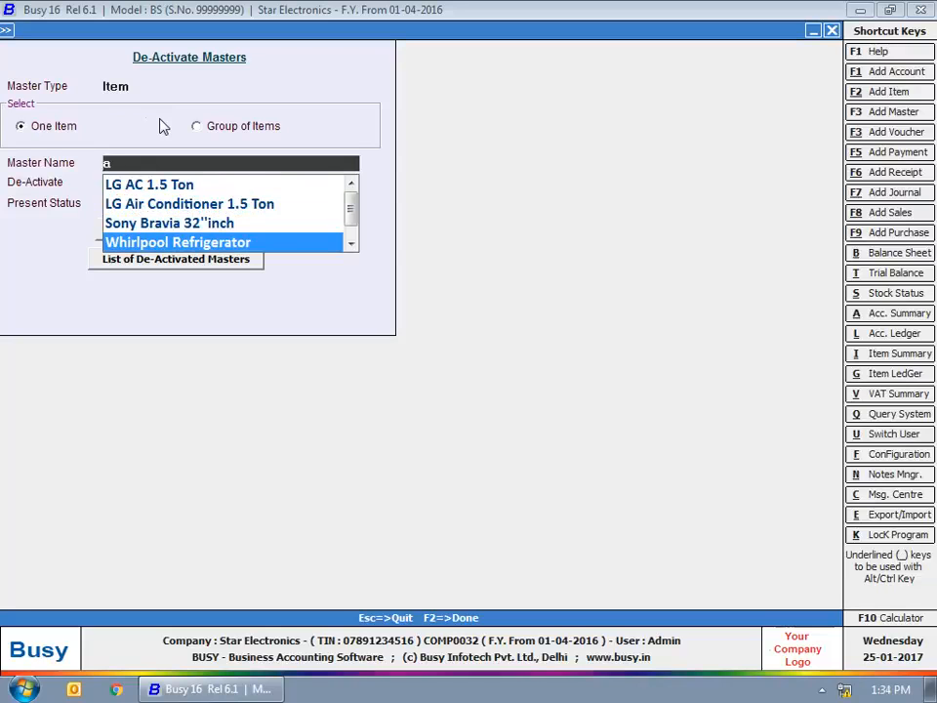
pyautogui.press('Down')
pyautogui.press('Return')
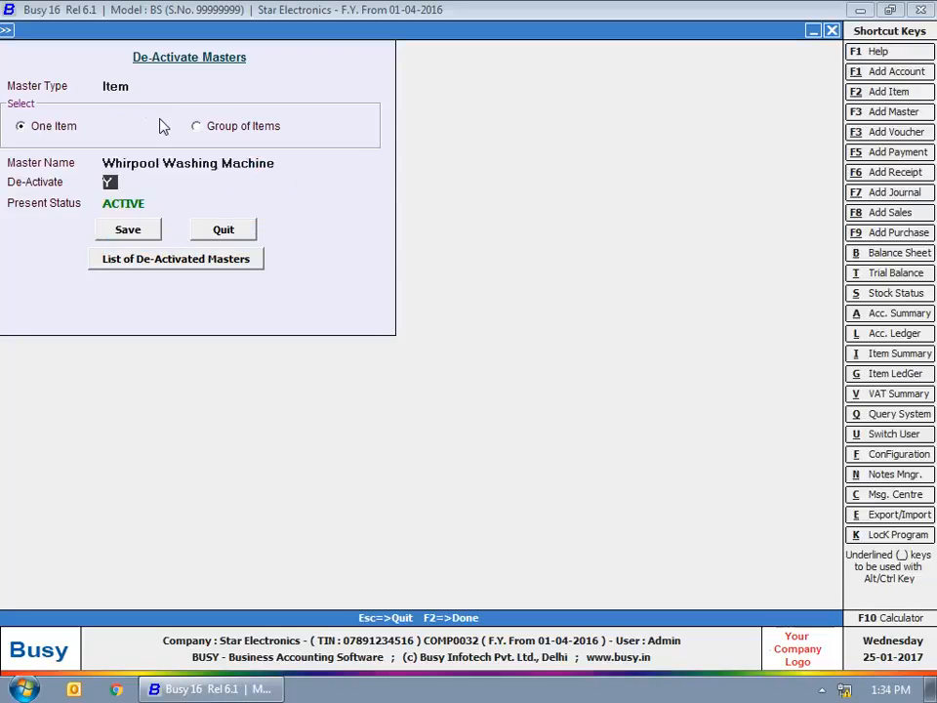
pyautogui.press('Return')
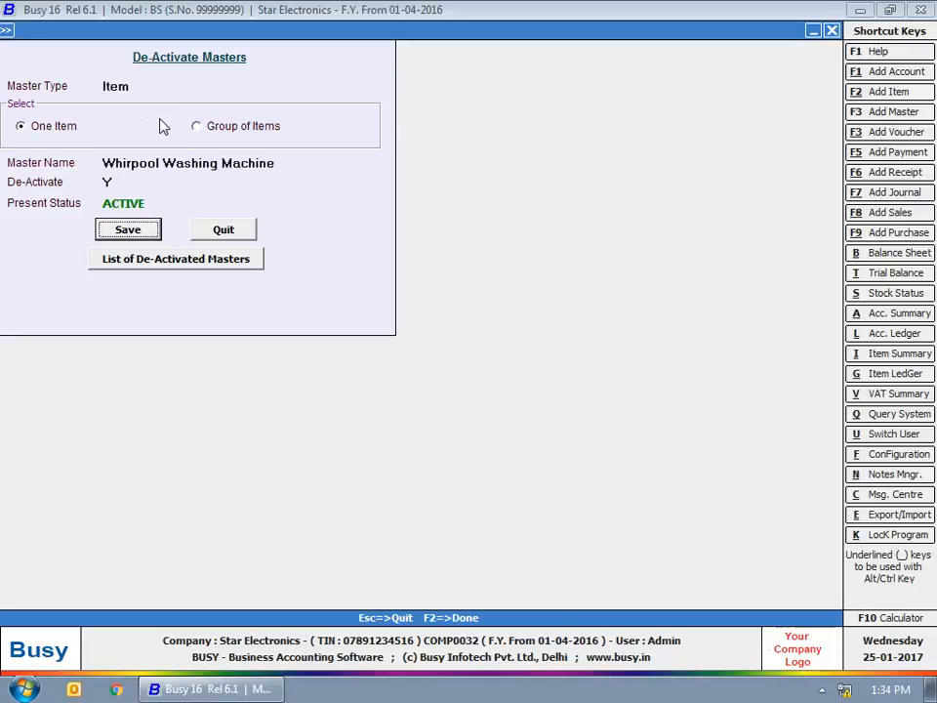
pyautogui.press('Return')
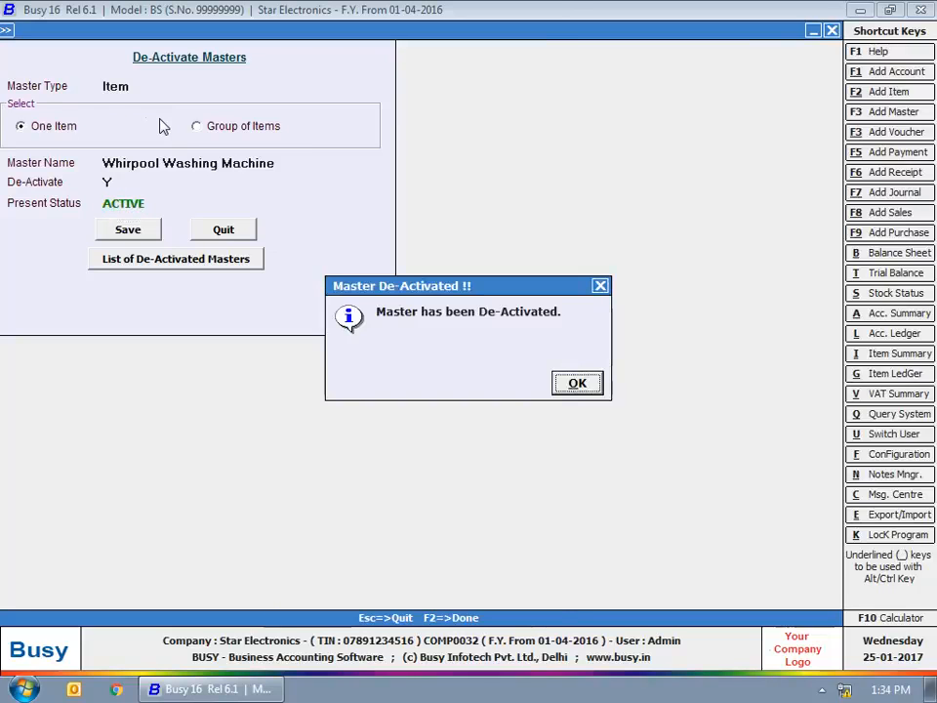
pyautogui.click(566, 387)
pyautogui.click(831, 31)
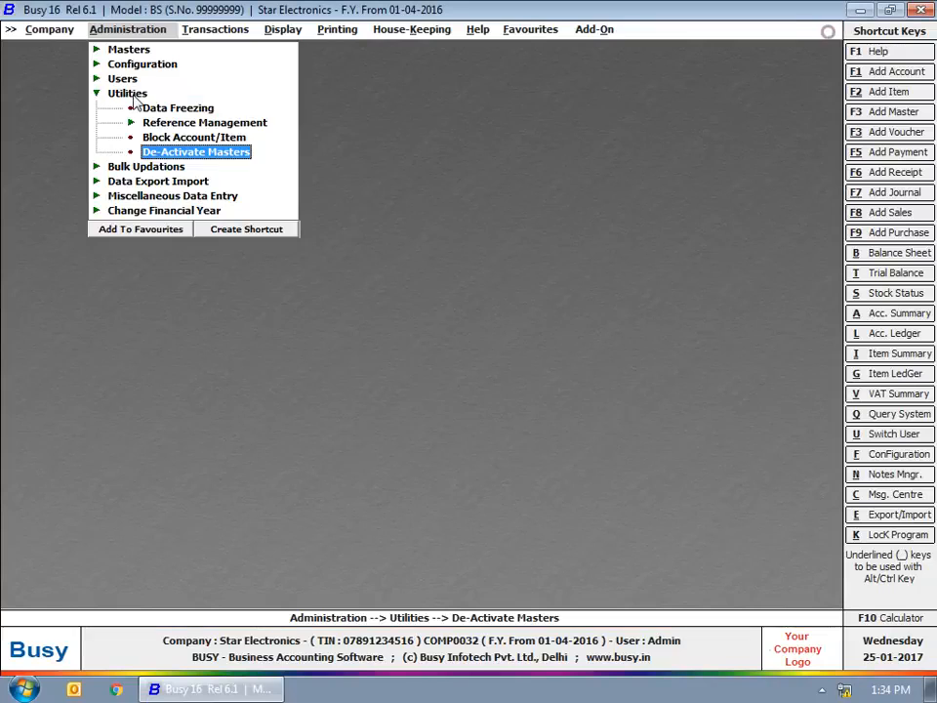
# Step: Start a new CashSale series sales voucher dated 25-01-2017 with Cash as the party
pyautogui.click(133, 94)
pyautogui.click(215, 29)
pyautogui.click(200, 46)
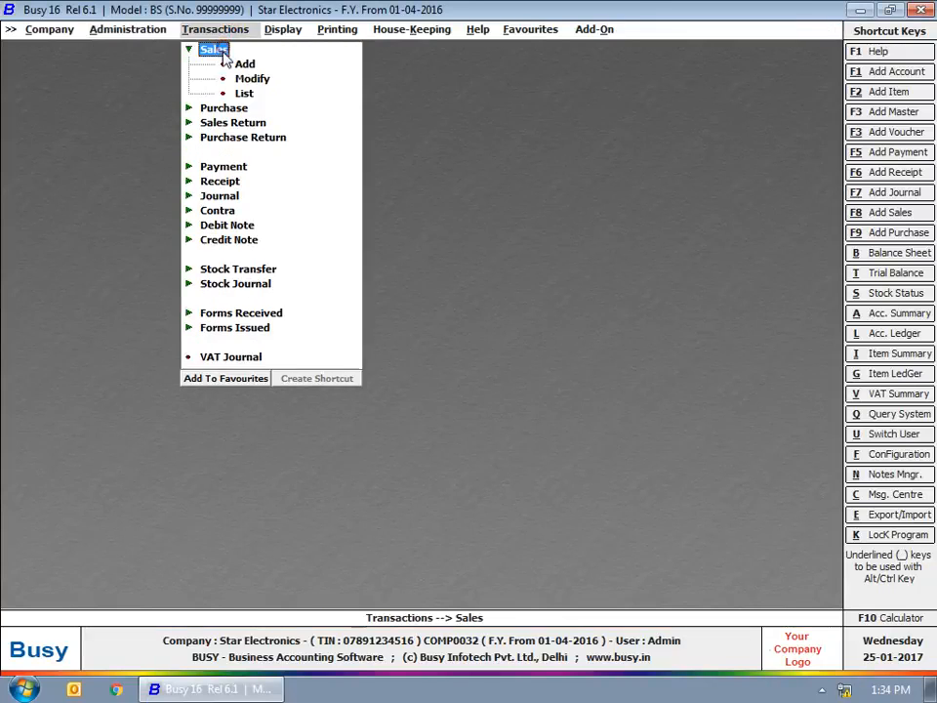
pyautogui.click(252, 62)
pyautogui.press('Return')
pyautogui.press('Return')
pyautogui.write('ca')
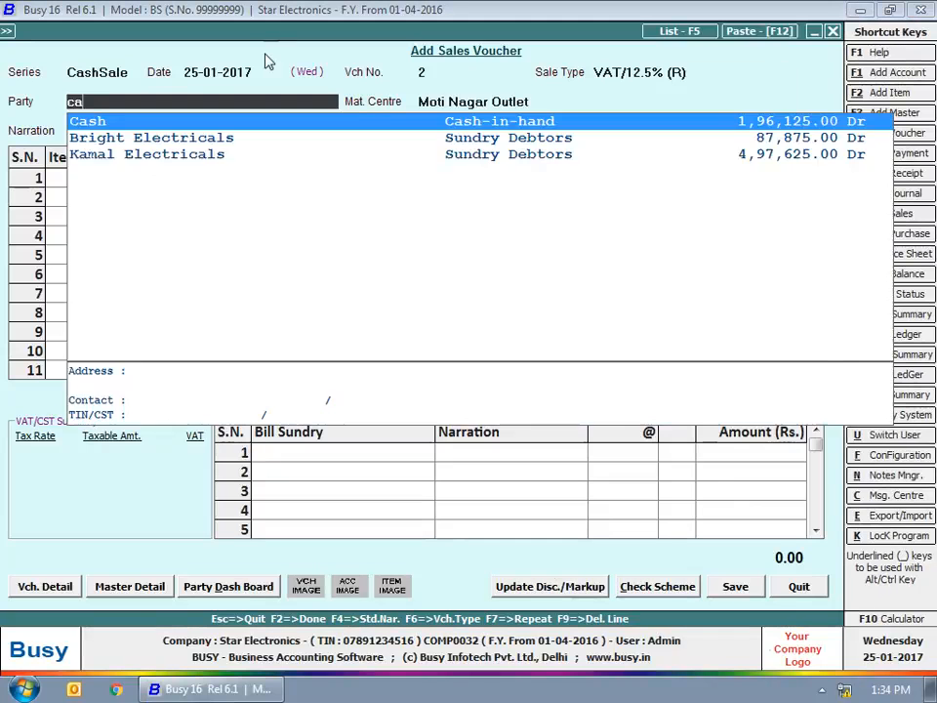
pyautogui.press('Return')
# Step: Check the item list in the sales voucher's first row for the de-activated item, and close the voucher without saving
pyautogui.press('Return')
pyautogui.press('F2')
pyautogui.press('Return')
pyautogui.press('Return')
pyautogui.press('F2')
pyautogui.press('Return')
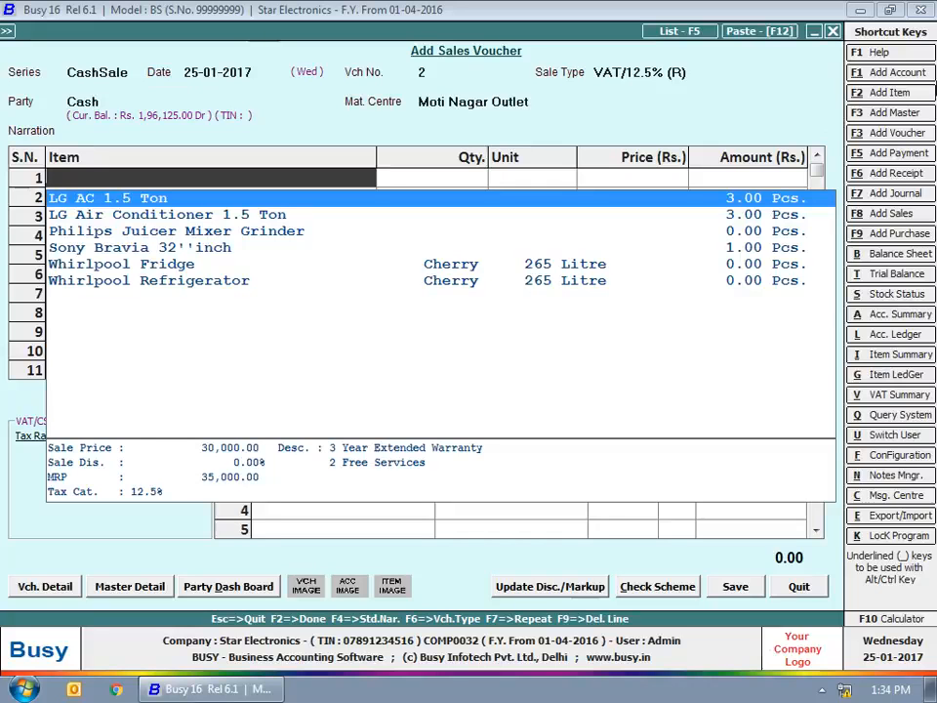
pyautogui.click(834, 31)
pyautogui.click(220, 51)
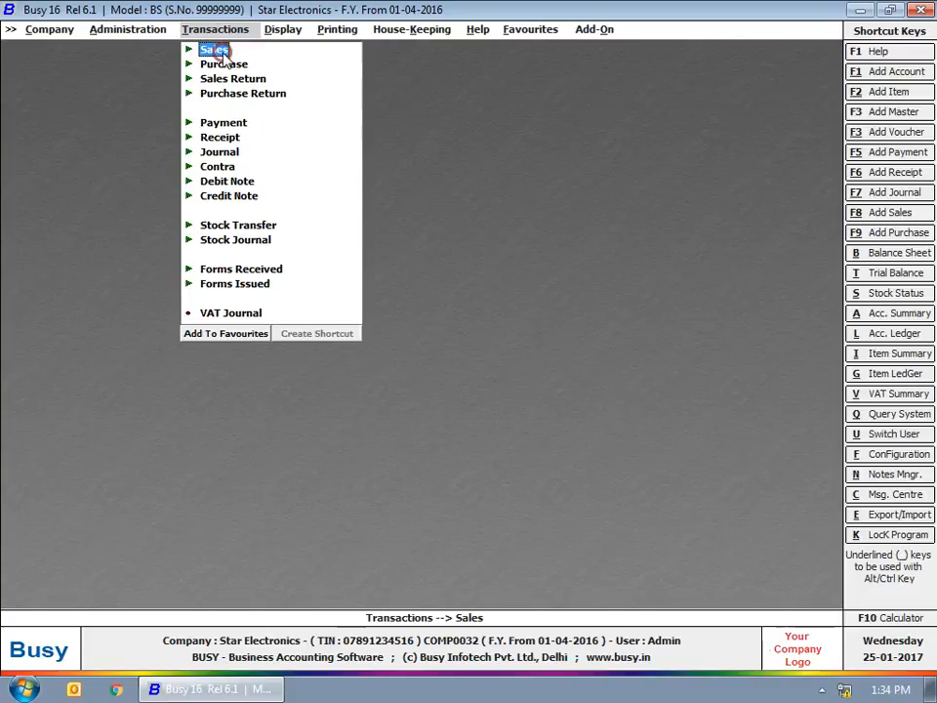
# Step: View the stock updation basis options for updating the balance sheet stock, and close the form
pyautogui.click(132, 30)
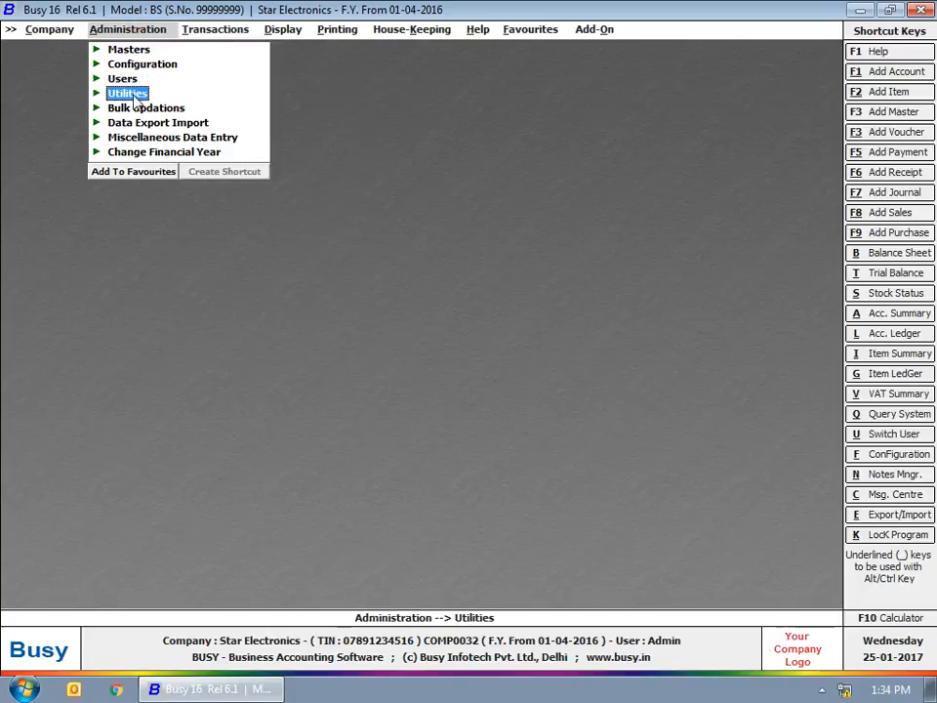
pyautogui.click(129, 108)
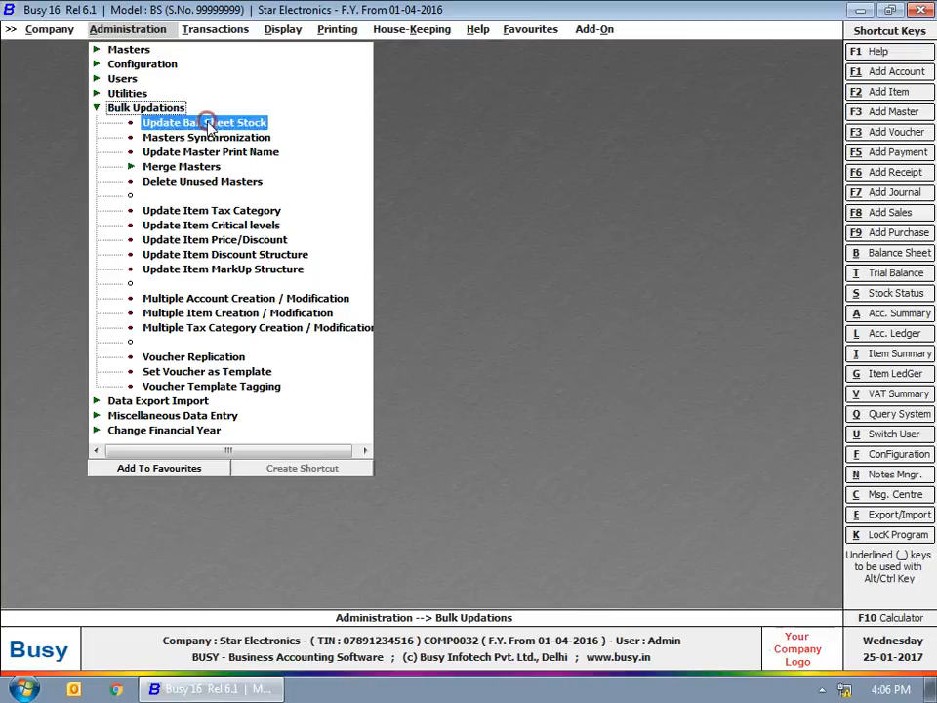
pyautogui.click(206, 122)
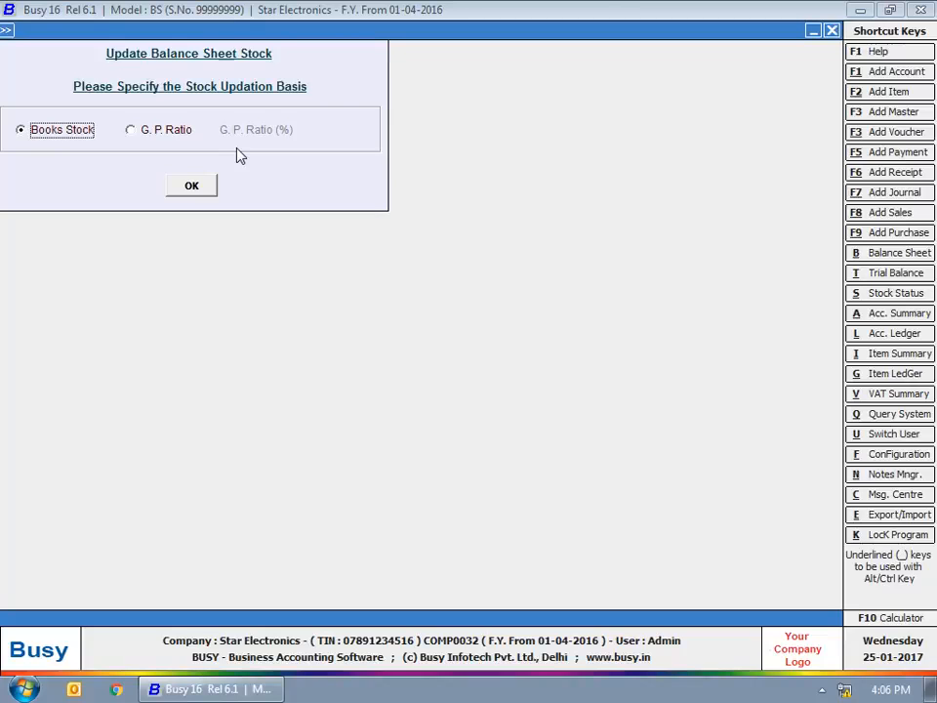
pyautogui.click(831, 31)
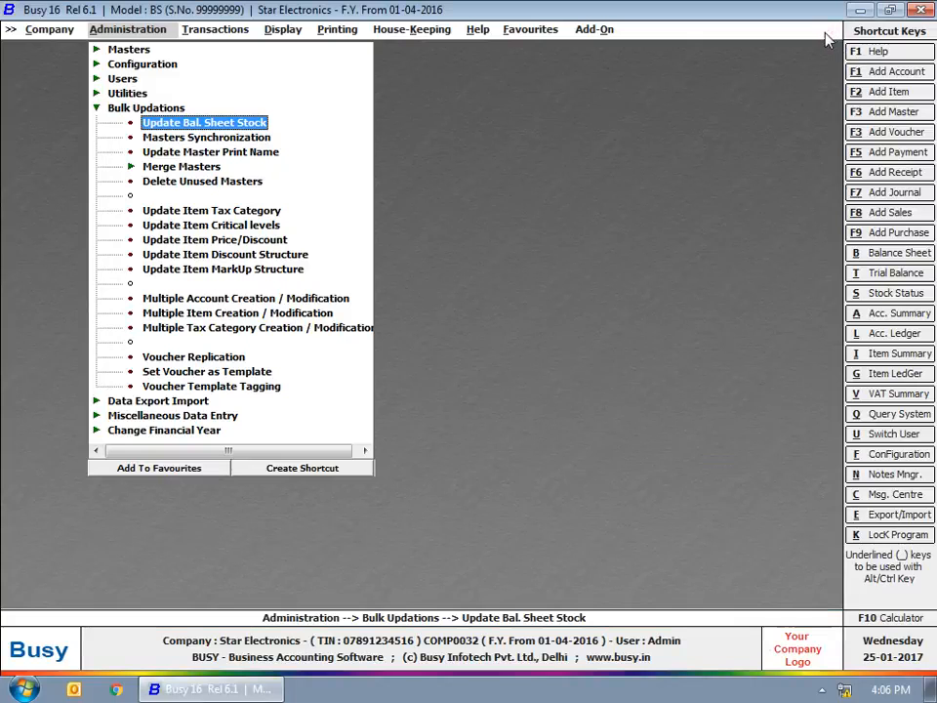
# Step: Try to run Masters Synchronization and dismiss the message
pyautogui.click(248, 140)
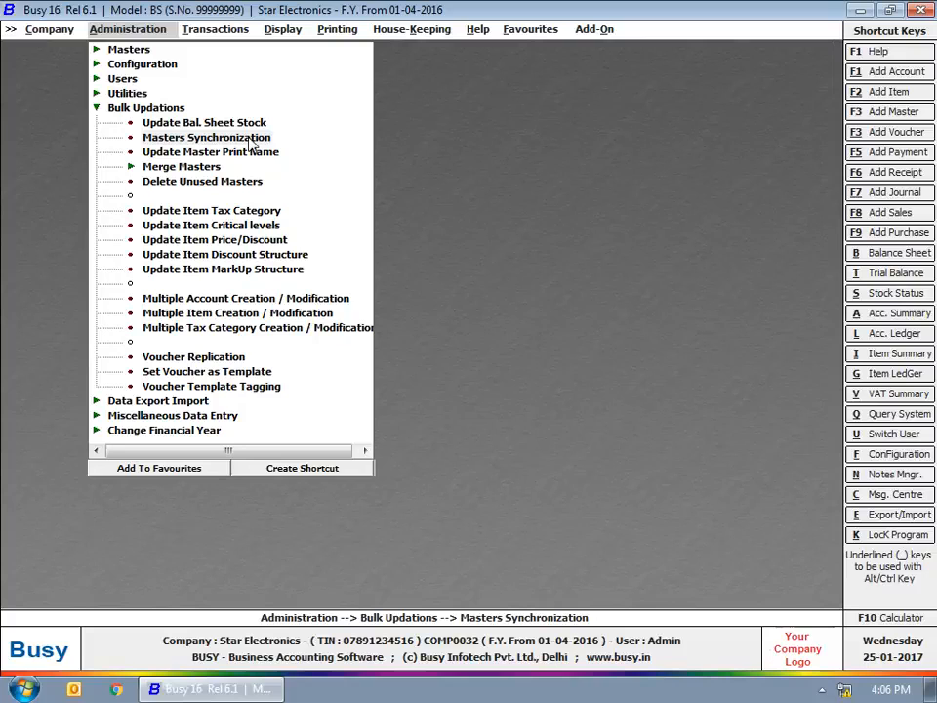
pyautogui.doubleClick(249, 139)
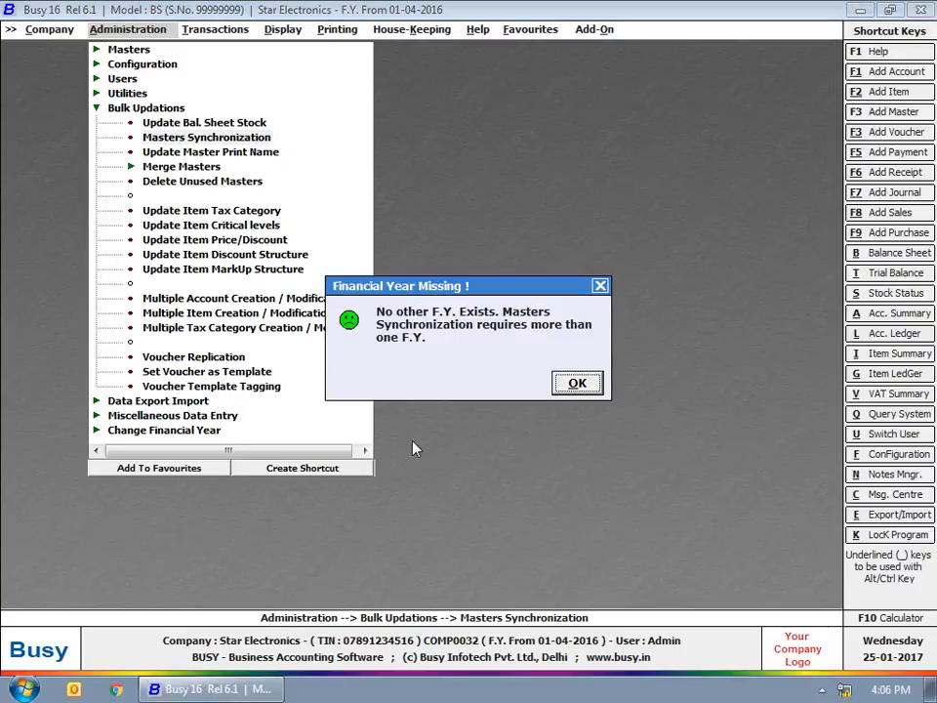
pyautogui.click(578, 383)
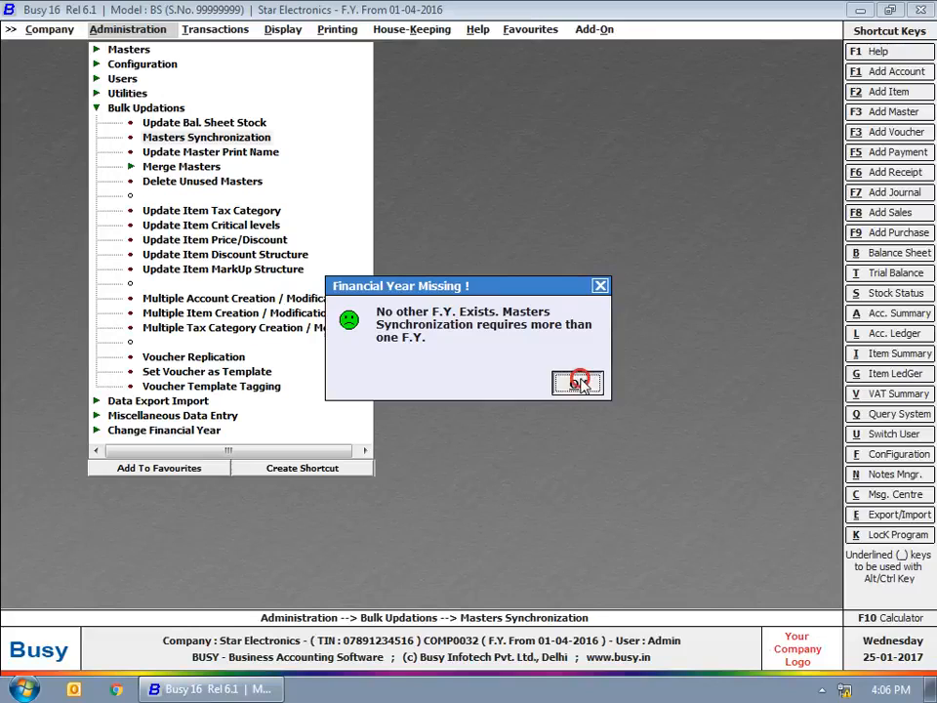
# Step: Examine the All Item and Group of Items options for updating item print names, and close the form
pyautogui.doubleClick(207, 152)
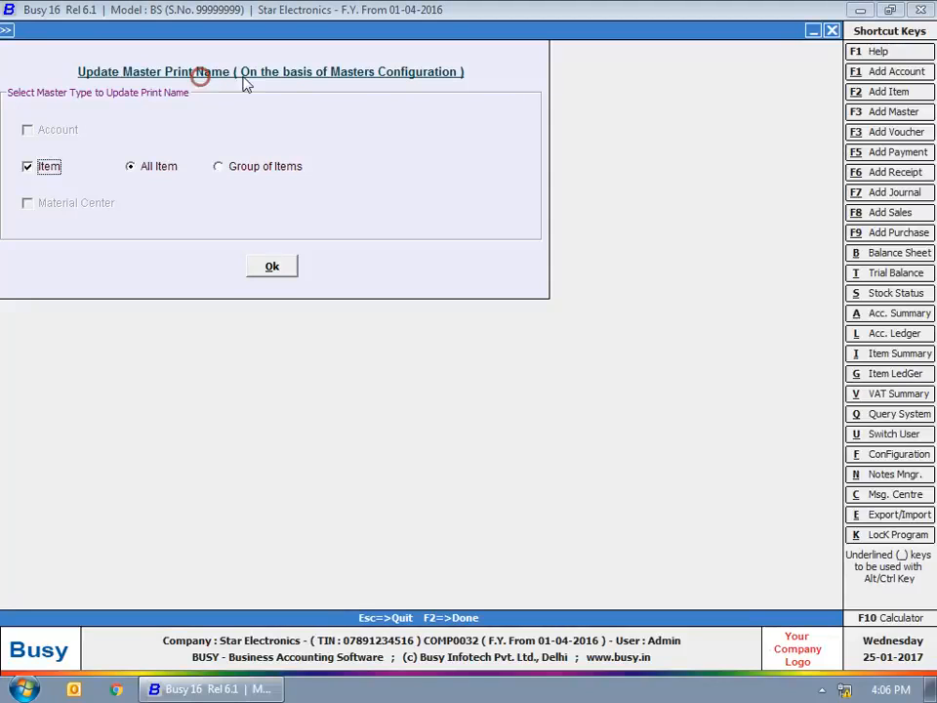
pyautogui.click(238, 169)
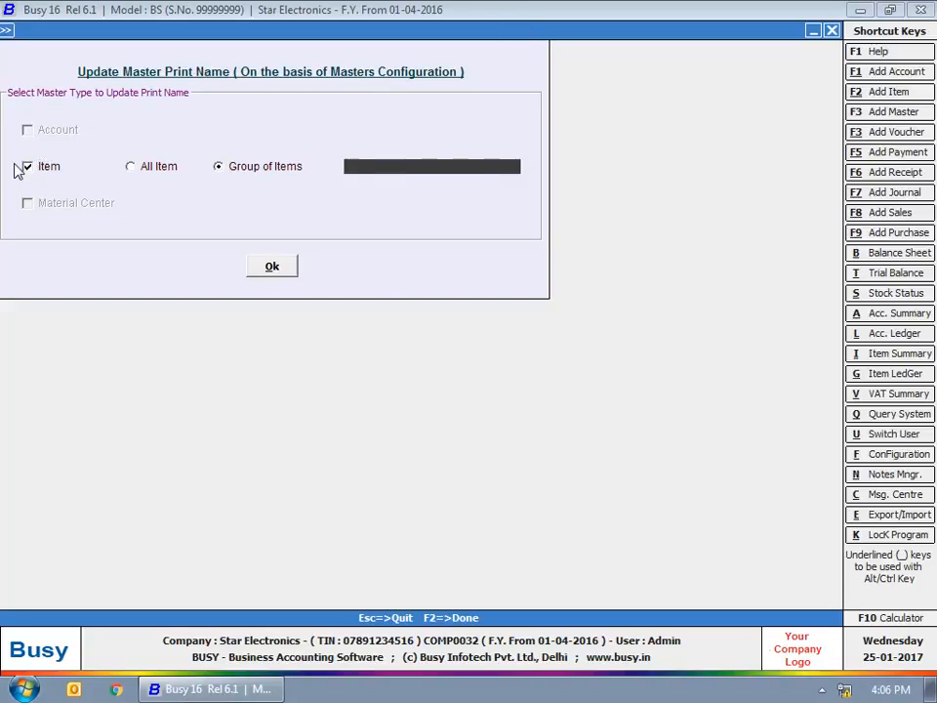
pyautogui.click(156, 167)
pyautogui.click(832, 30)
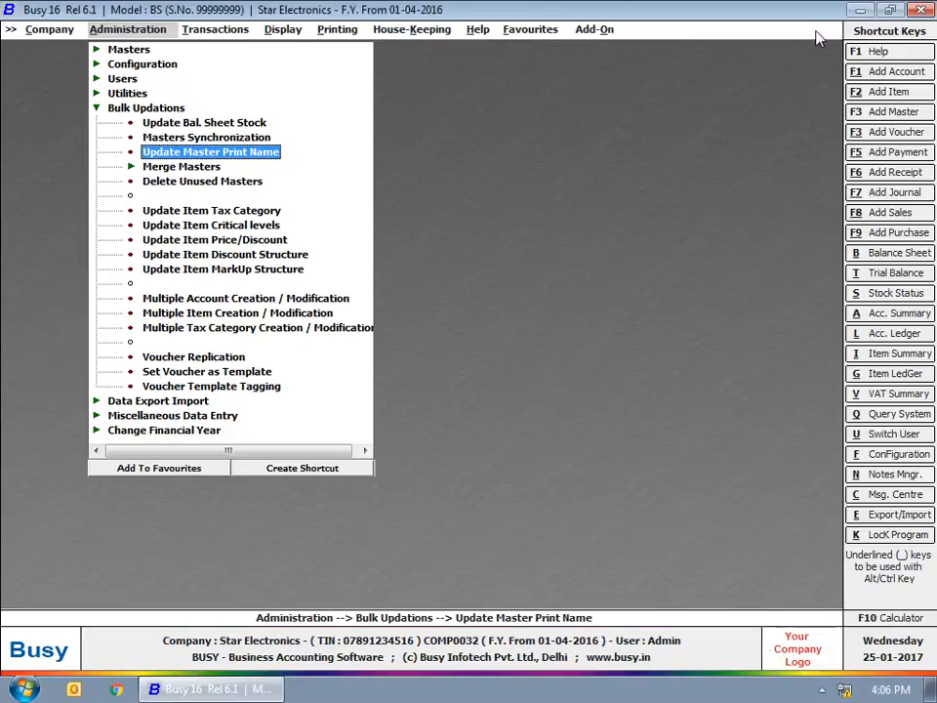
# Step: Set up merging LG Air Conditioner 1.5 Ton into LG AC 1.5 Ton, Supercool, keeping the source item, and close without merging
pyautogui.click(211, 169)
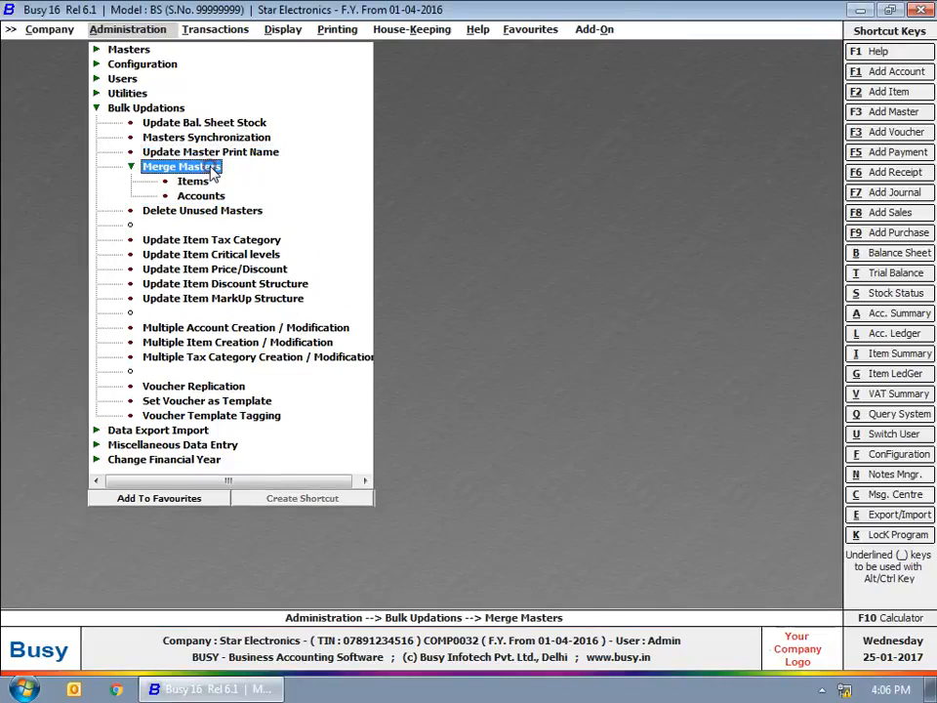
pyautogui.click(193, 183)
pyautogui.write('f')
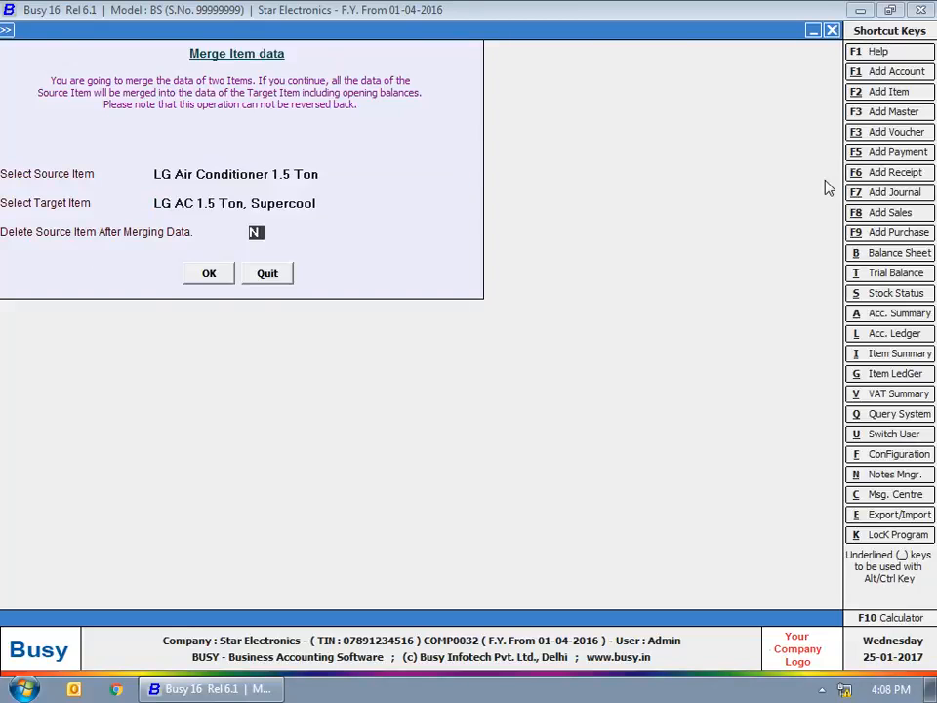
pyautogui.click(832, 32)
# Step: Examine the unused master deletion options for items and item groups, and close the form without deleting
pyautogui.click(168, 169)
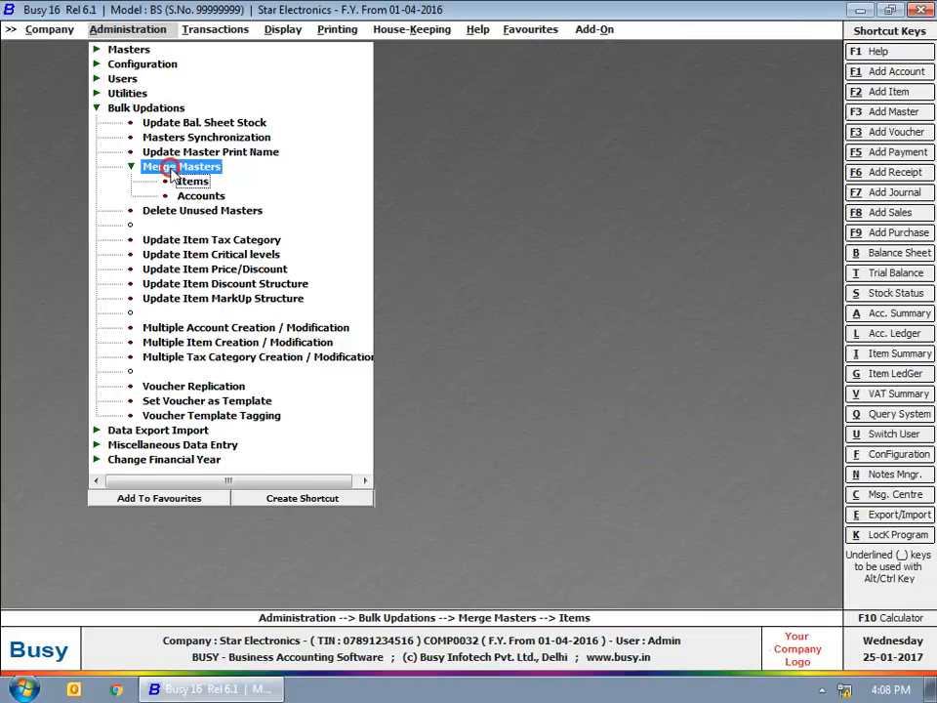
pyautogui.click(168, 183)
pyautogui.click(168, 183)
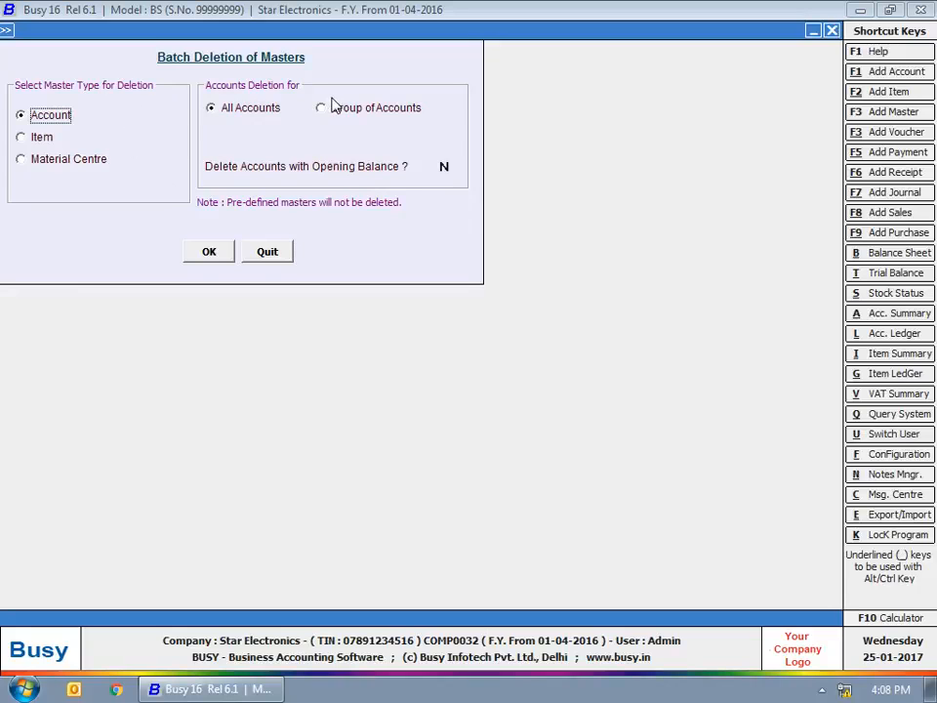
pyautogui.click(22, 139)
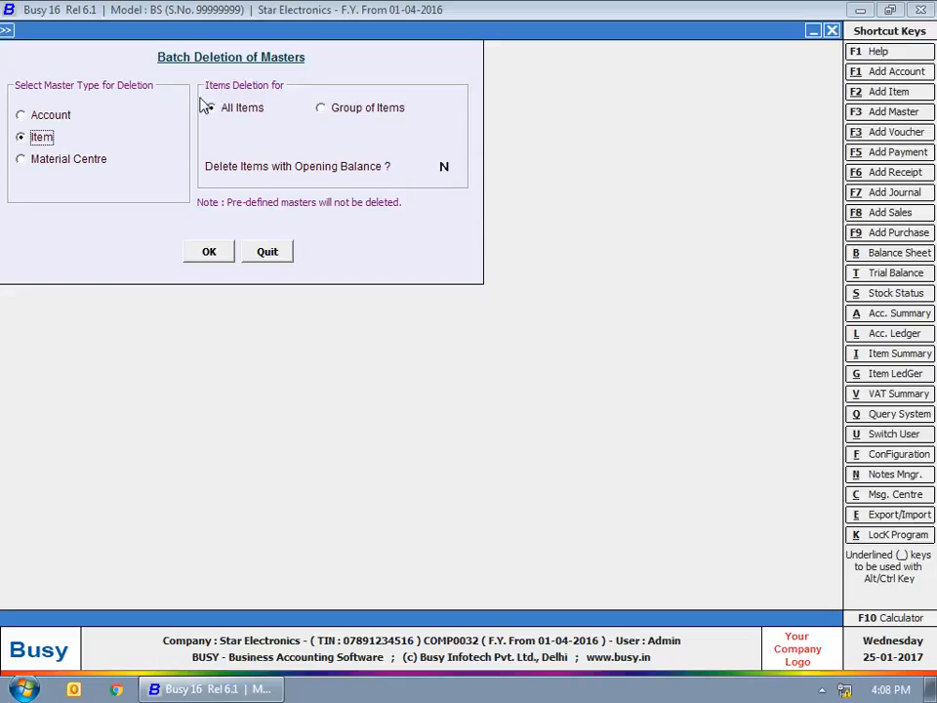
pyautogui.click(321, 108)
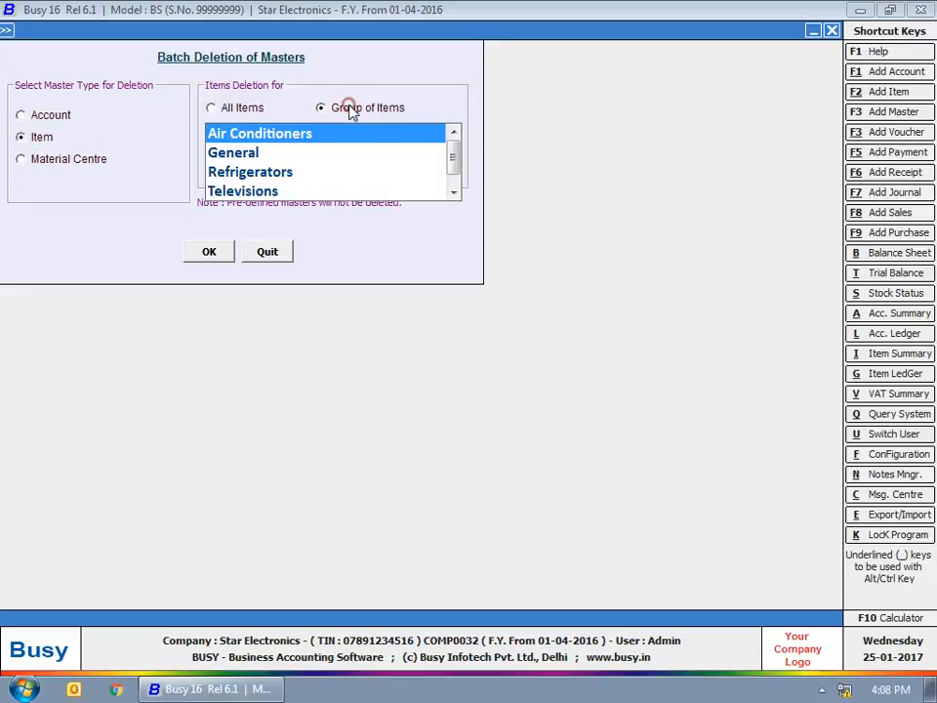
pyautogui.moveTo(454, 159); pyautogui.dragTo(527, 145)
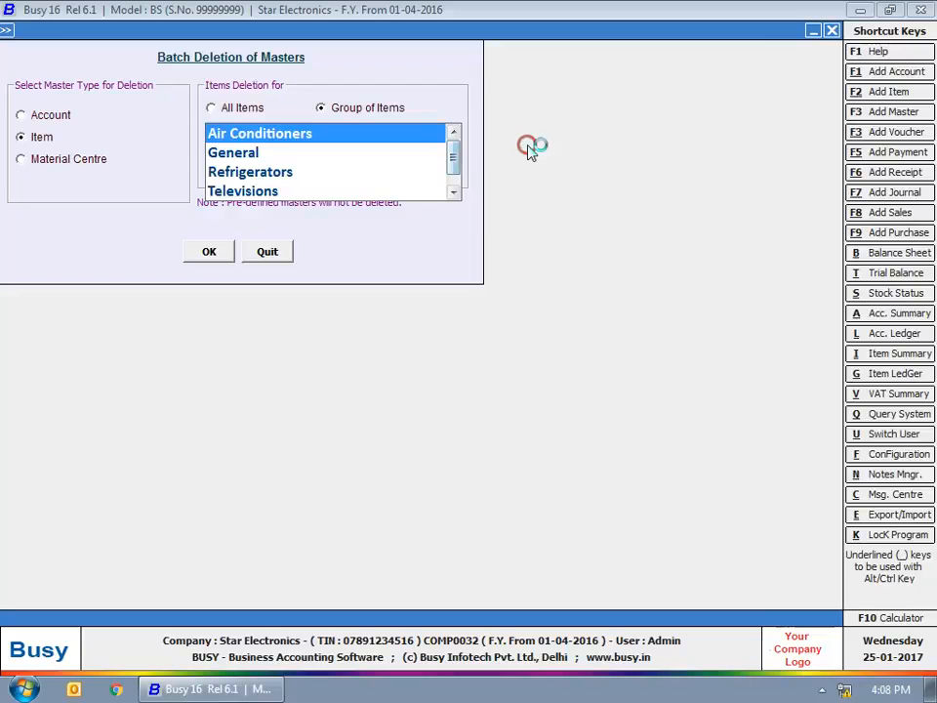
pyautogui.click(832, 30)
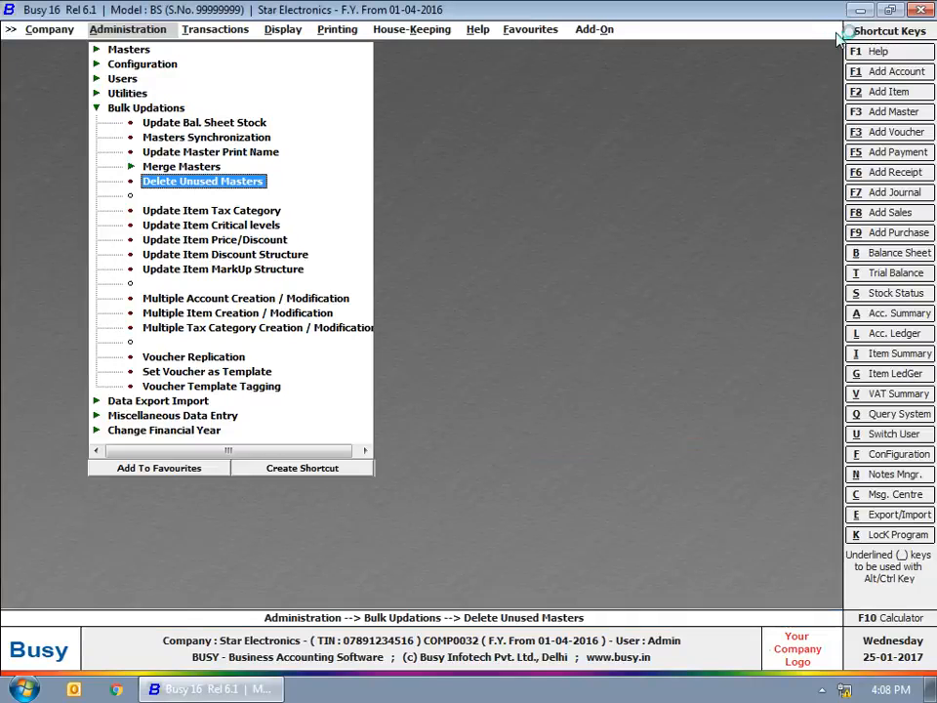
# Step: Choose tax category AC(9001044,12.5%) for the Air Conditioners item group, and close the form without updating
pyautogui.click(261, 211)
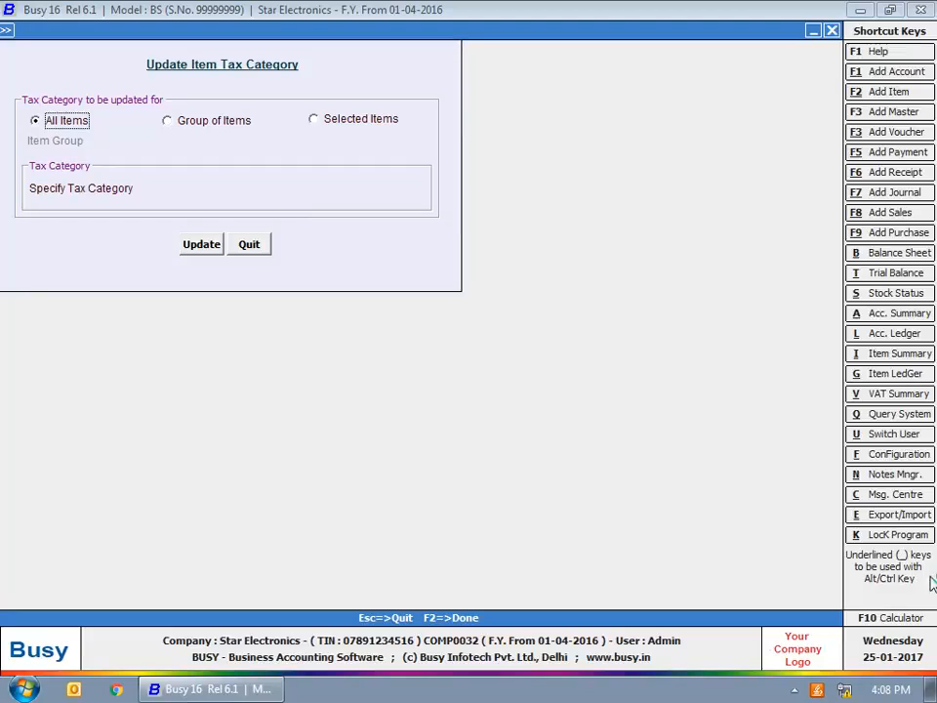
pyautogui.click(215, 120)
pyautogui.click(255, 144)
pyautogui.write('ai')
pyautogui.press('Return')
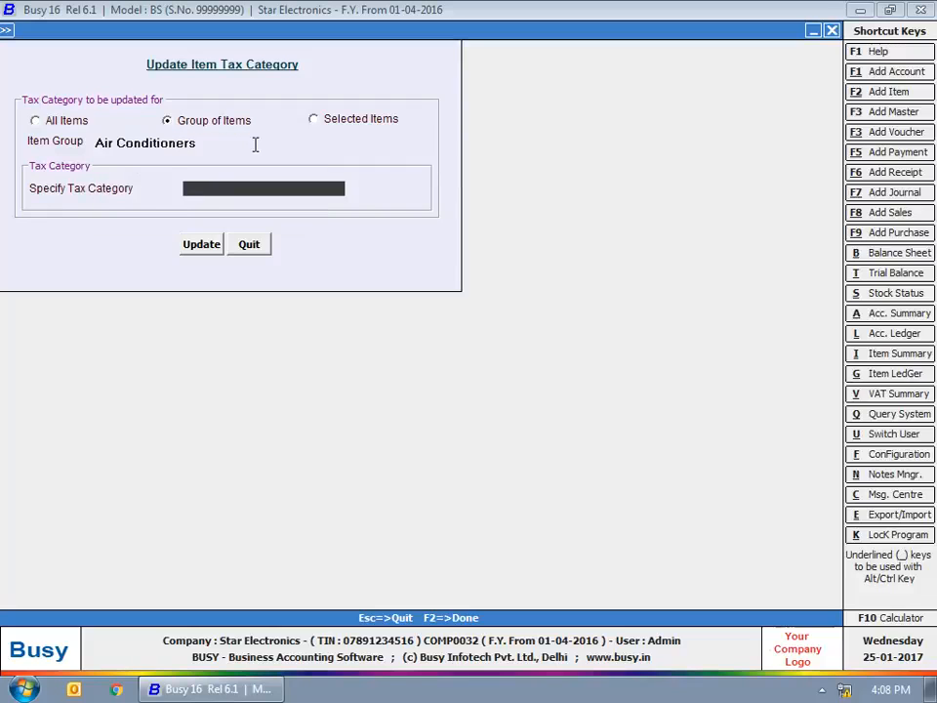
pyautogui.press('Return')
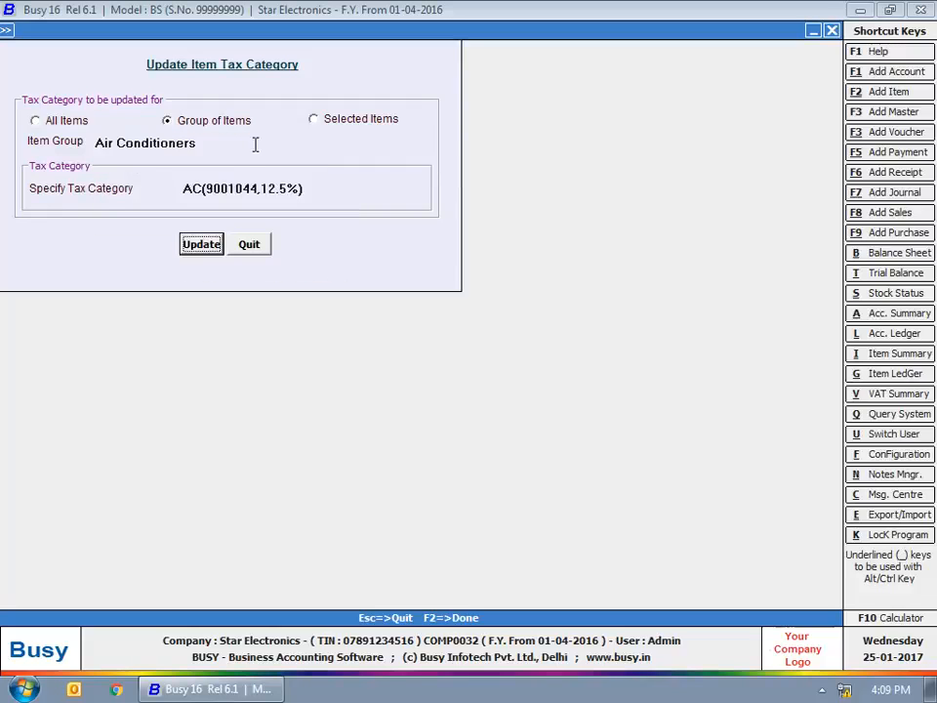
pyautogui.click(832, 31)
# Step: Examine the item critical level updation options, and close the form without updating
pyautogui.click(182, 228)
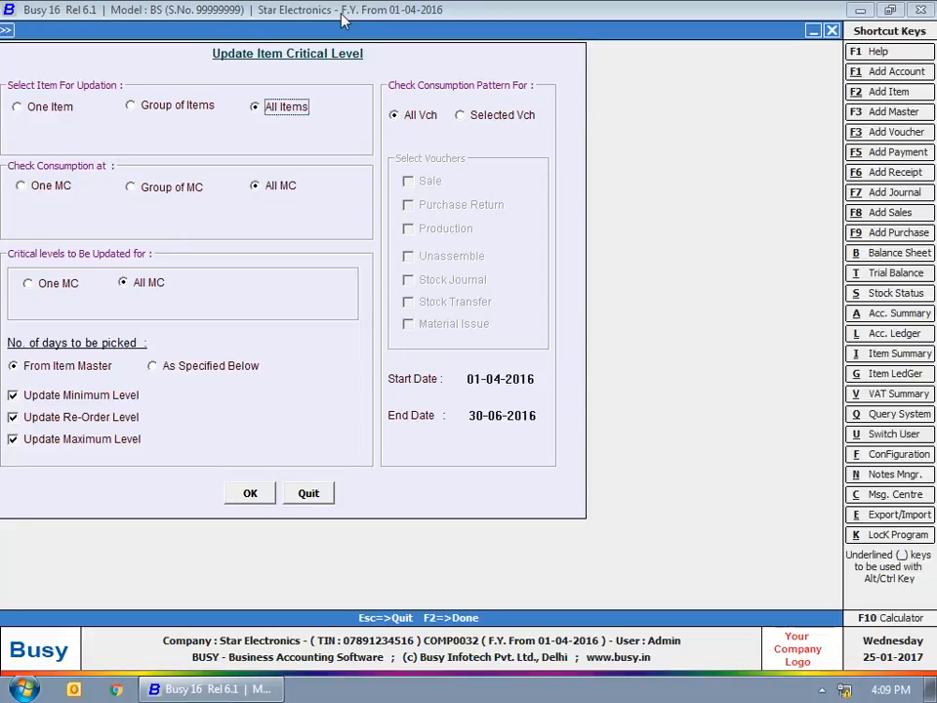
pyautogui.click(830, 31)
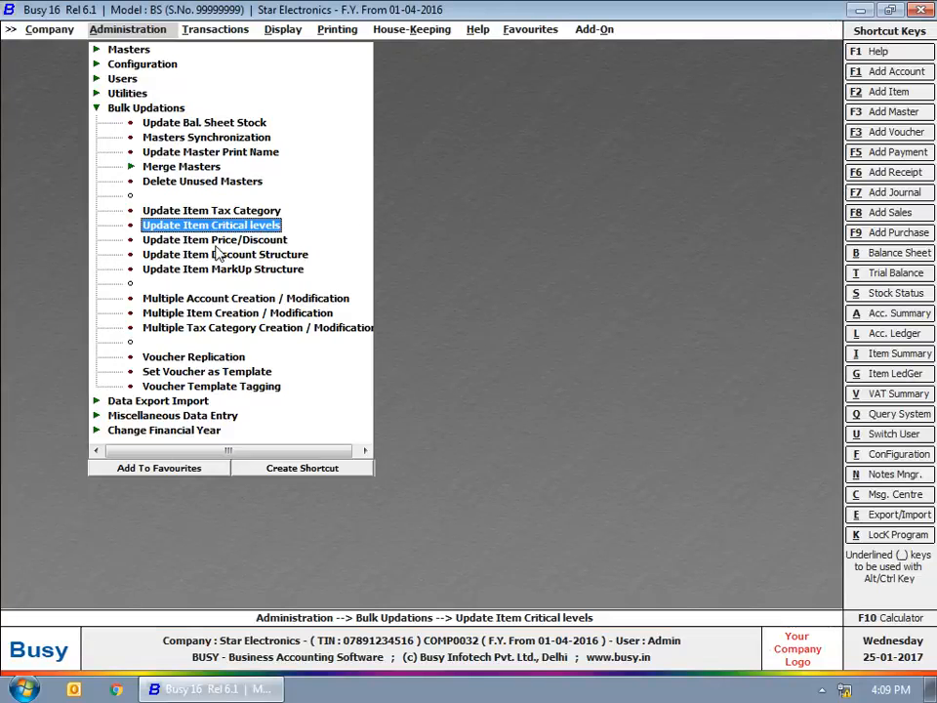
# Step: Set up adding 15 percent to all items' sales price with respect to purchase price, and close the form without updating
pyautogui.doubleClick(217, 241)
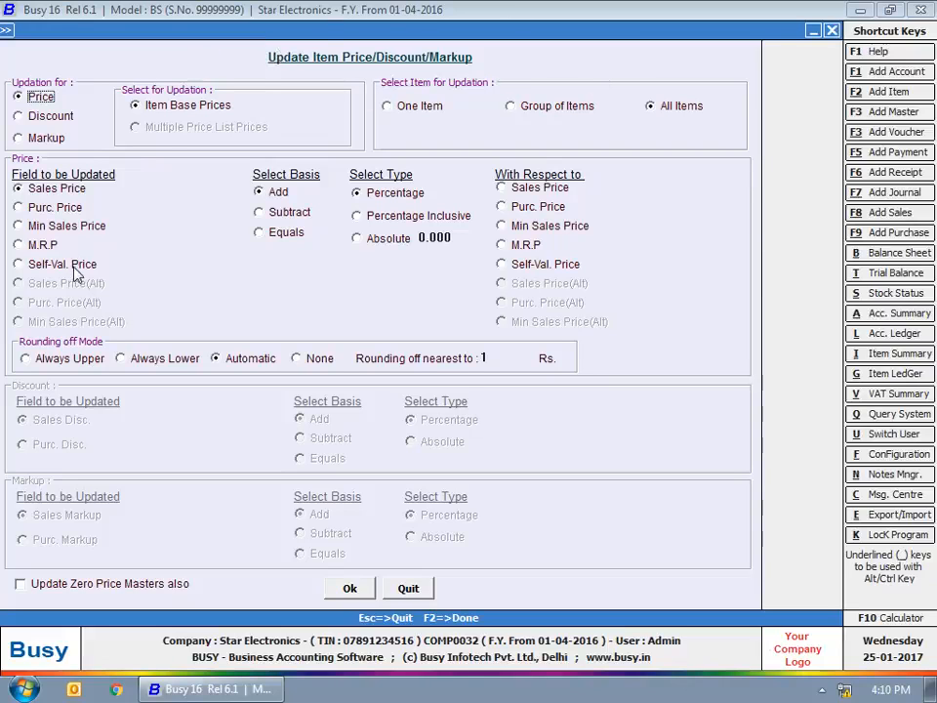
pyautogui.click(435, 237)
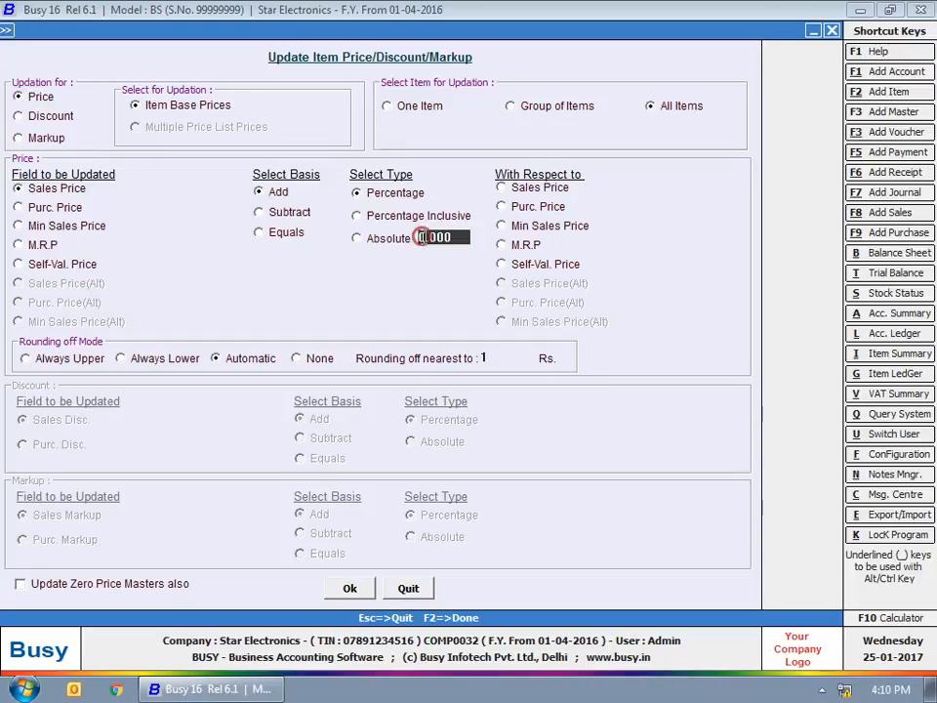
pyautogui.write('15')
pyautogui.click(539, 207)
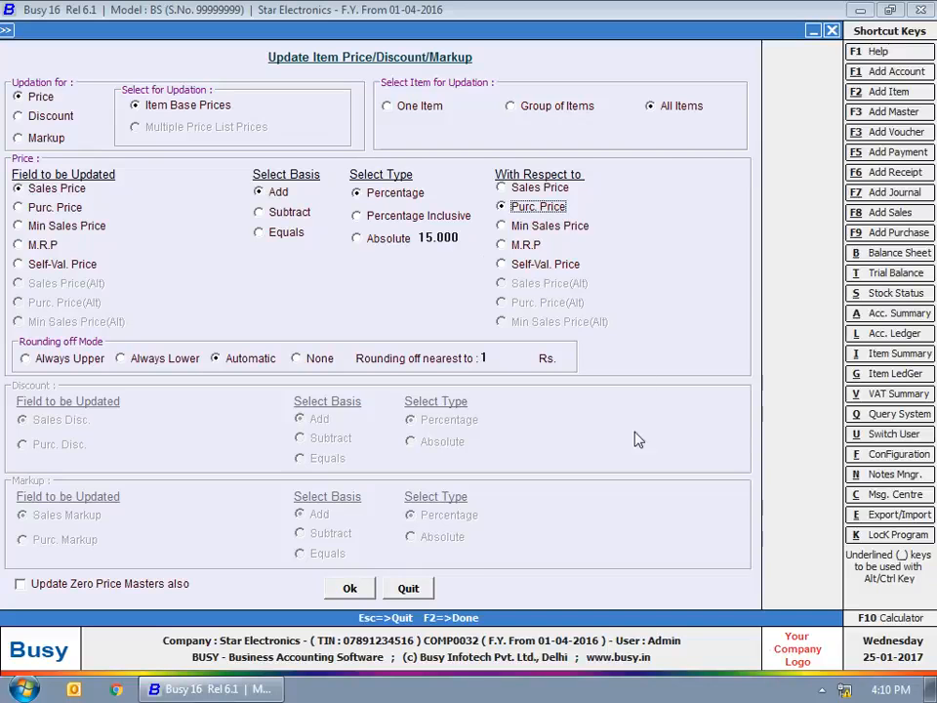
pyautogui.click(832, 30)
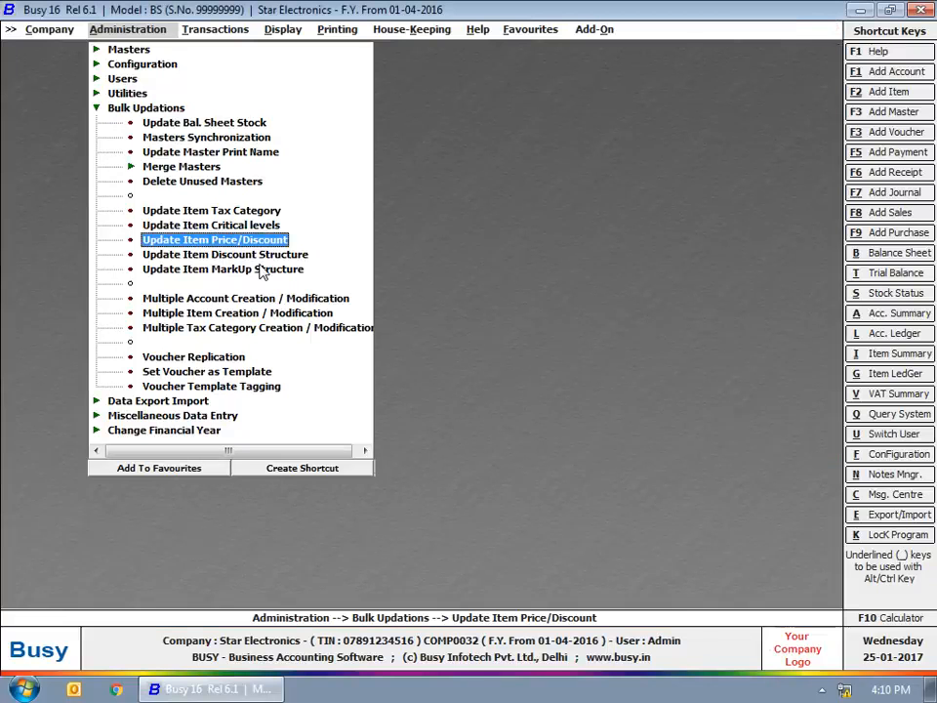
# Step: Look at the forms for updating the item discount structure and the item markup structure, and close both
pyautogui.doubleClick(235, 253)
pyautogui.click(832, 31)
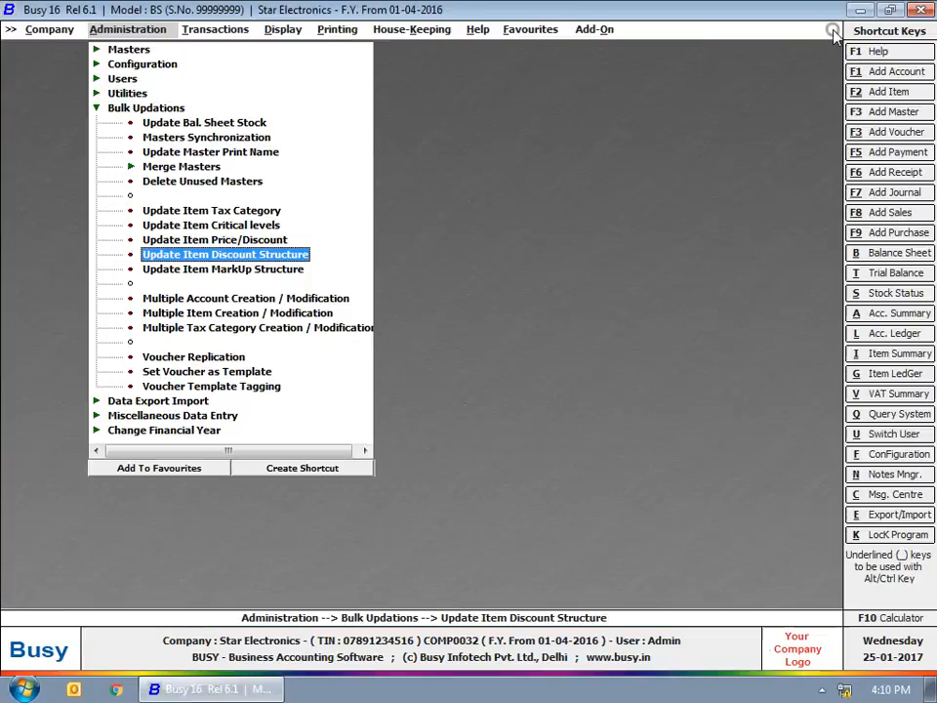
pyautogui.doubleClick(233, 267)
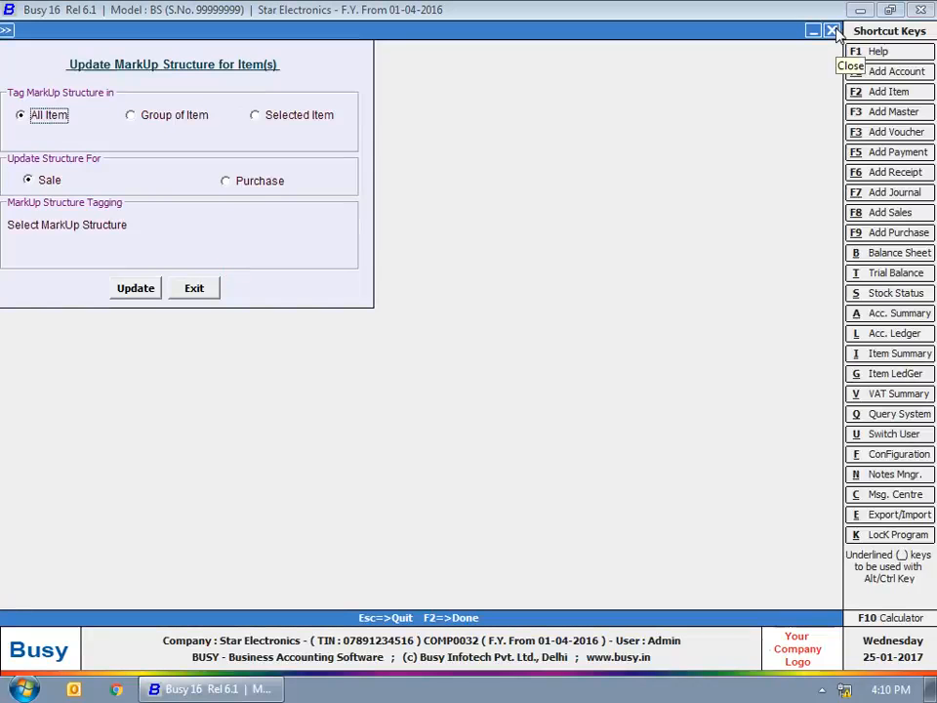
pyautogui.click(832, 30)
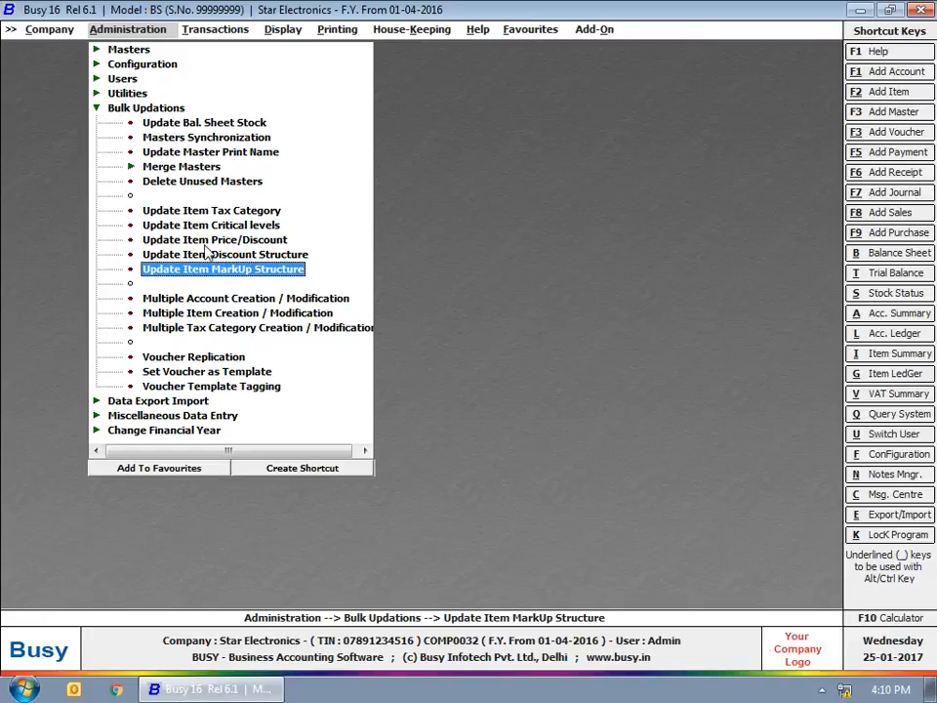
# Step: Look at the multiple account and multiple tax category creation and modification options
pyautogui.doubleClick(347, 303)
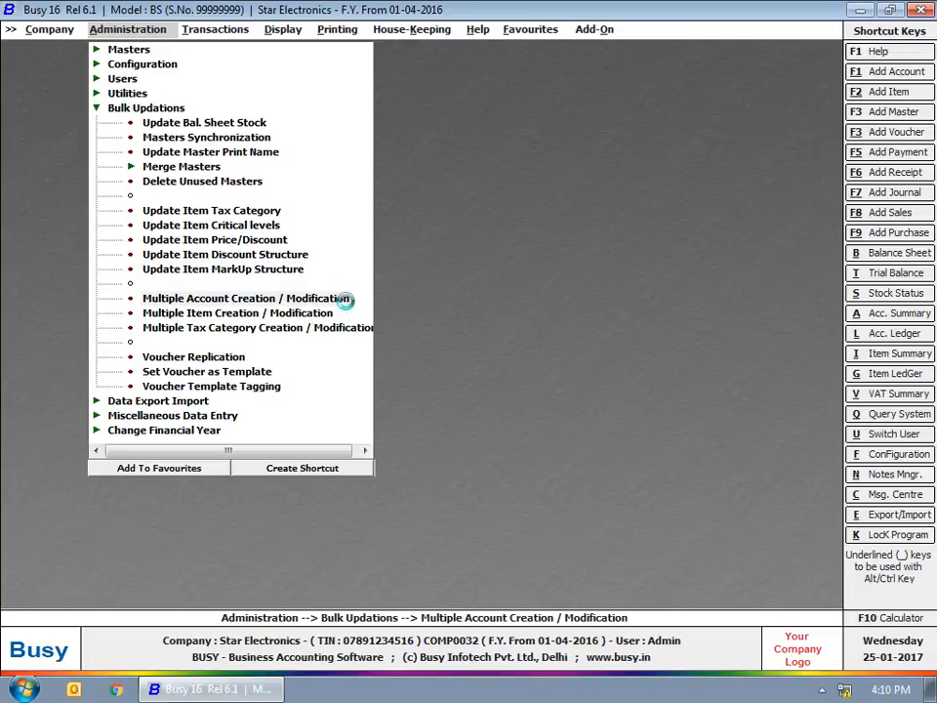
pyautogui.click(200, 332)
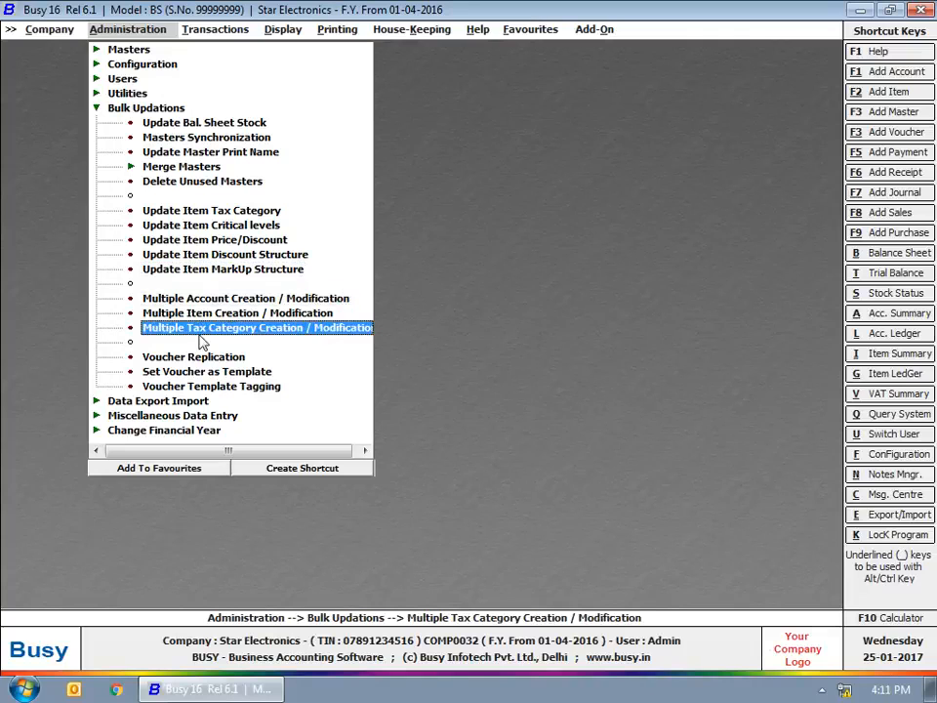
# Step: Examine the voucher replication options for a single voucher in different dates and all vouchers in a particular date
pyautogui.doubleClick(166, 358)
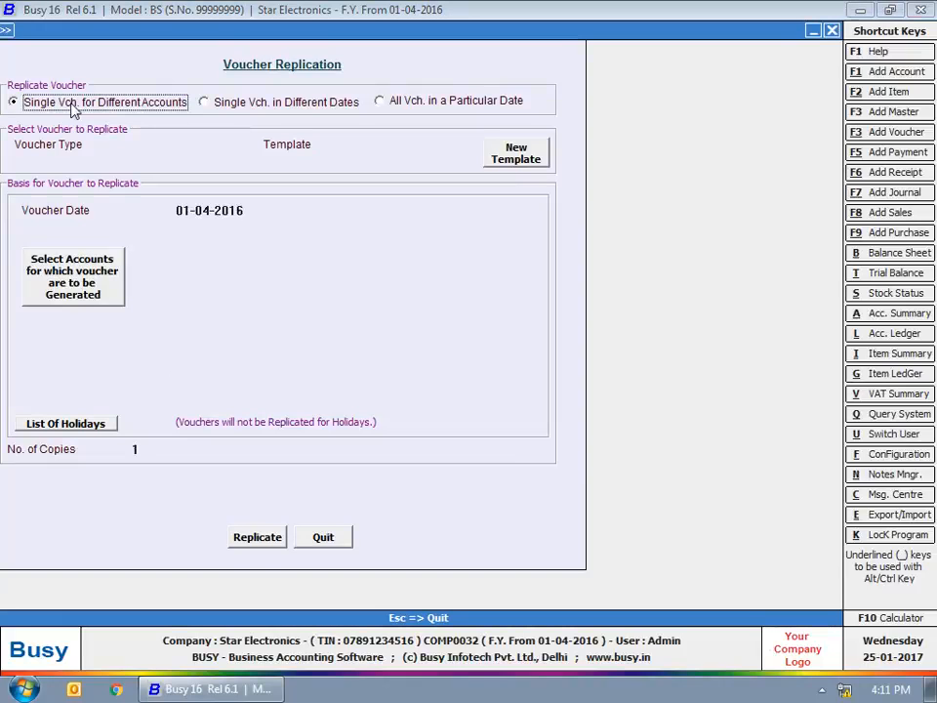
pyautogui.click(246, 114)
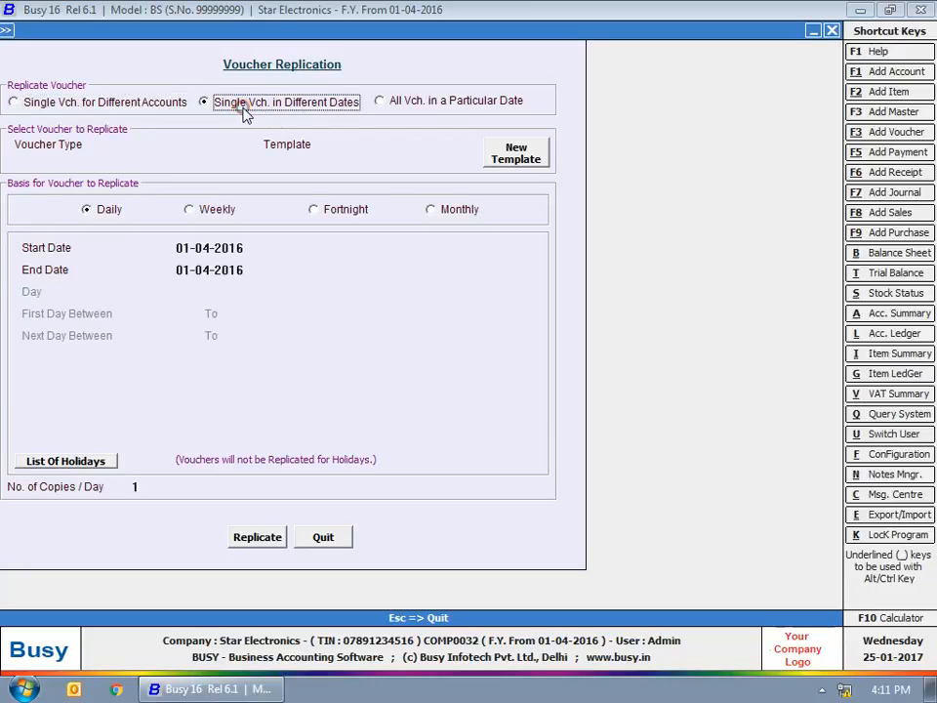
pyautogui.click(443, 105)
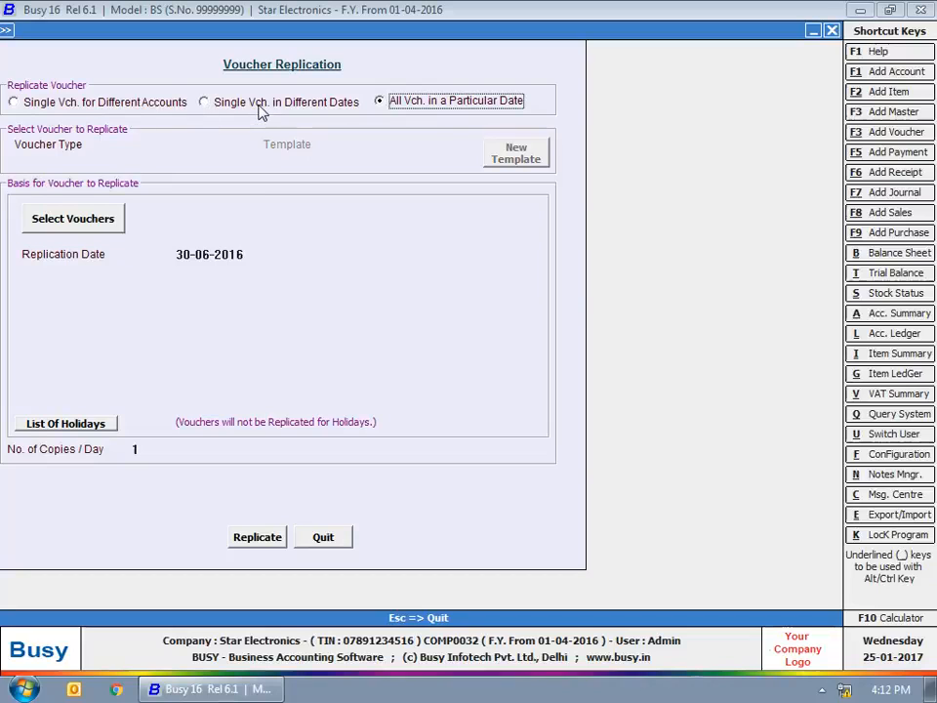
# Step: Set the replication to a single voucher for different accounts, with Sales as the voucher type
pyautogui.click(167, 102)
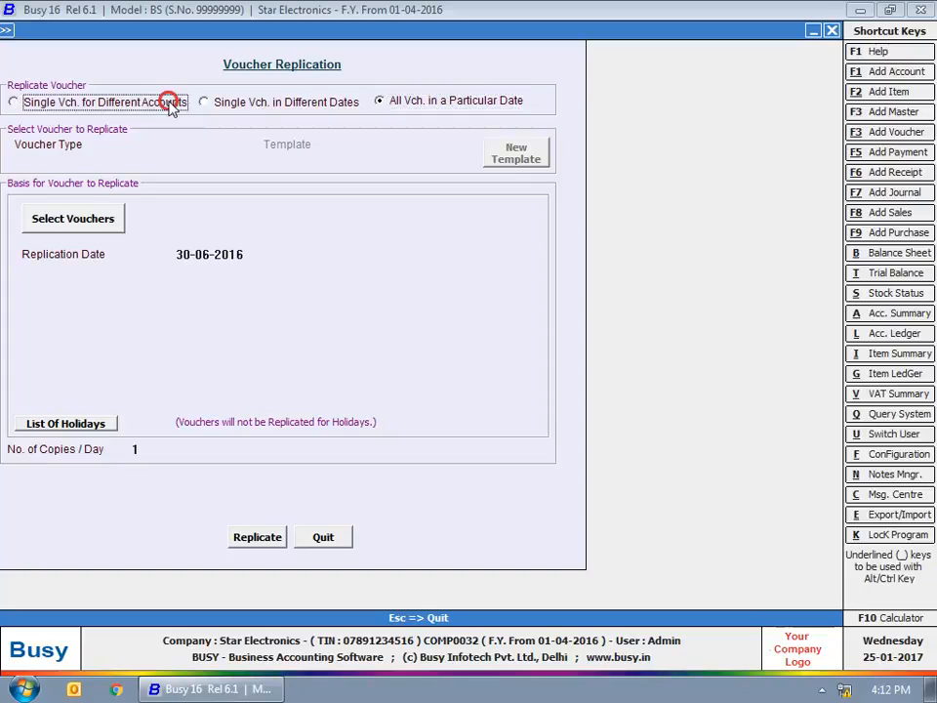
pyautogui.click(182, 145)
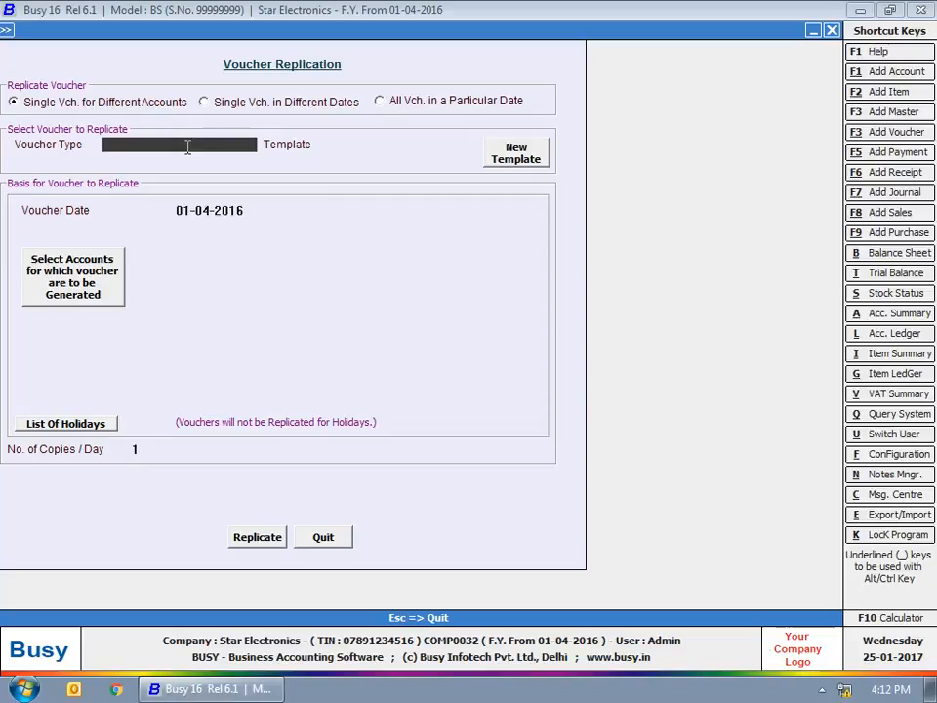
pyautogui.click(188, 146)
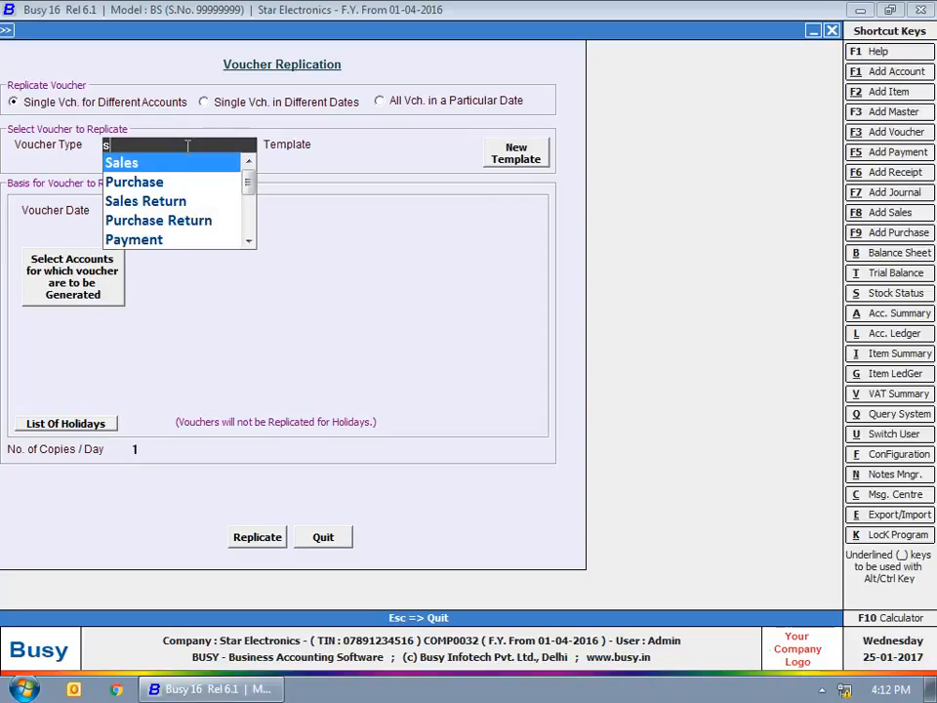
pyautogui.click(188, 154)
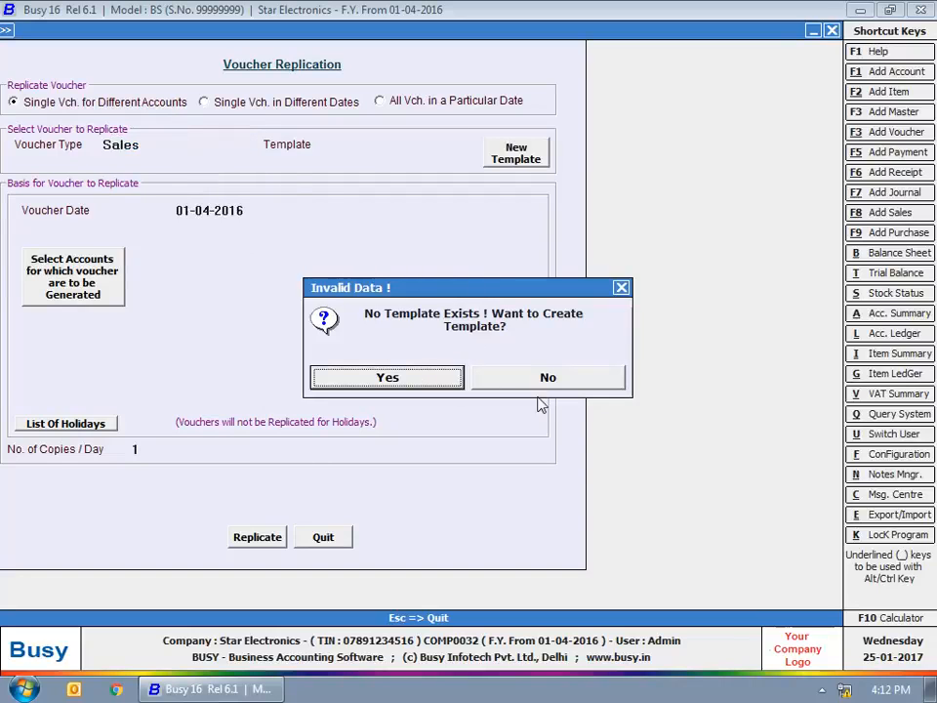
# Step: Start creating a voucher template, list the Payment vouchers of all series, and leave without choosing one
pyautogui.click(447, 379)
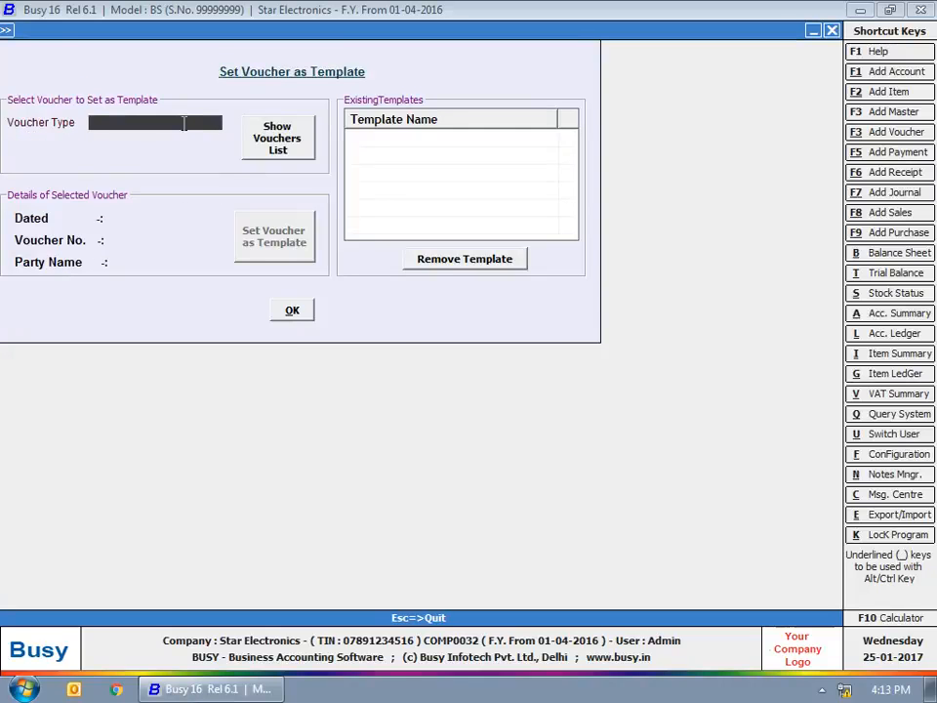
pyautogui.write('p')
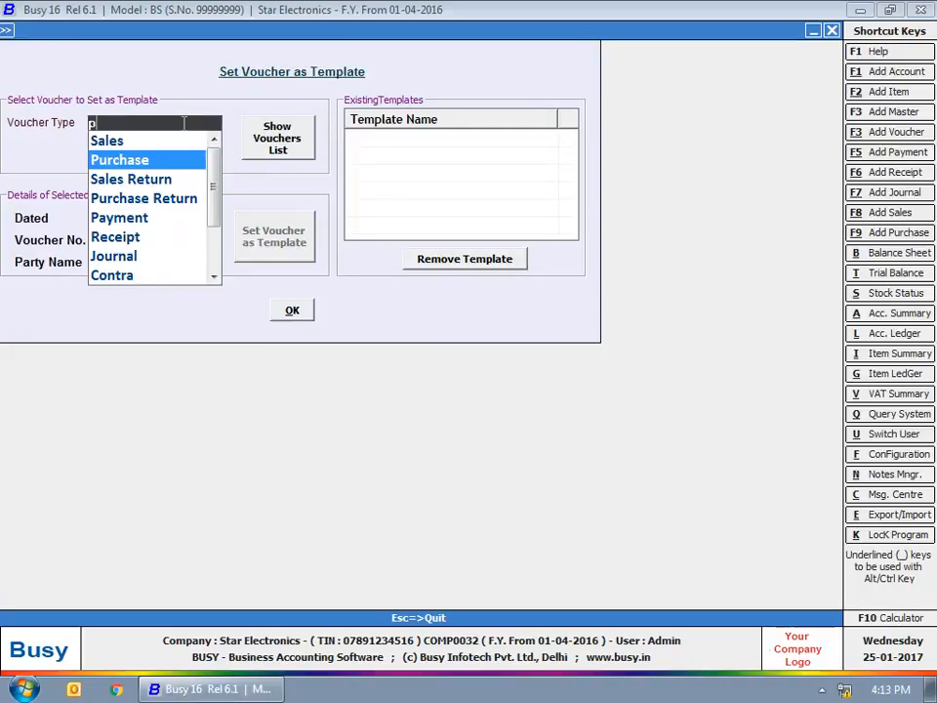
pyautogui.click(151, 218)
pyautogui.click(272, 145)
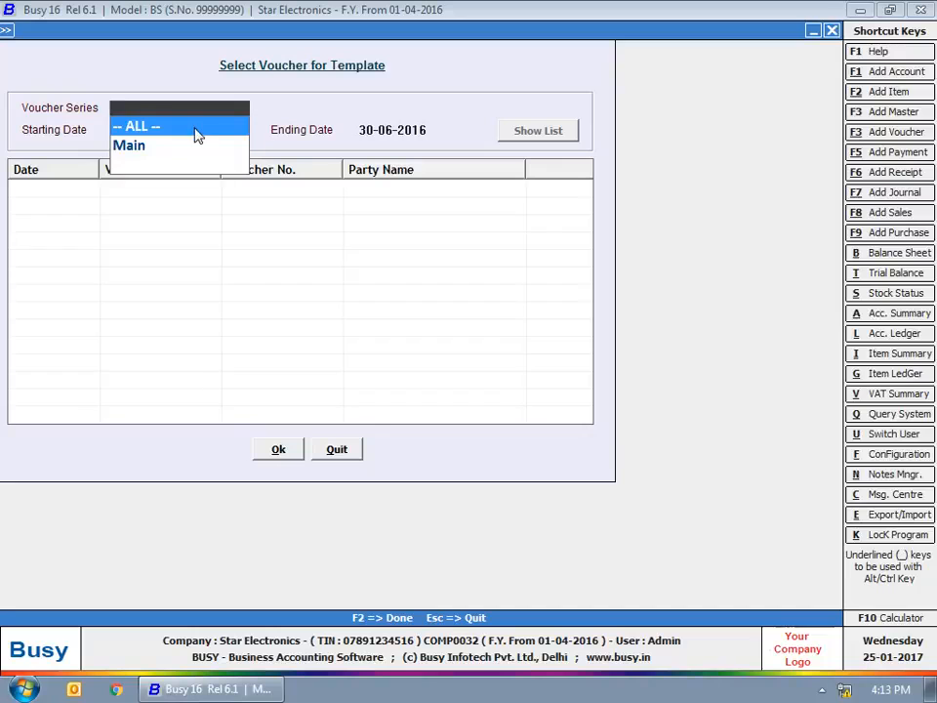
pyautogui.click(195, 127)
pyautogui.press('Return')
pyautogui.press('Return')
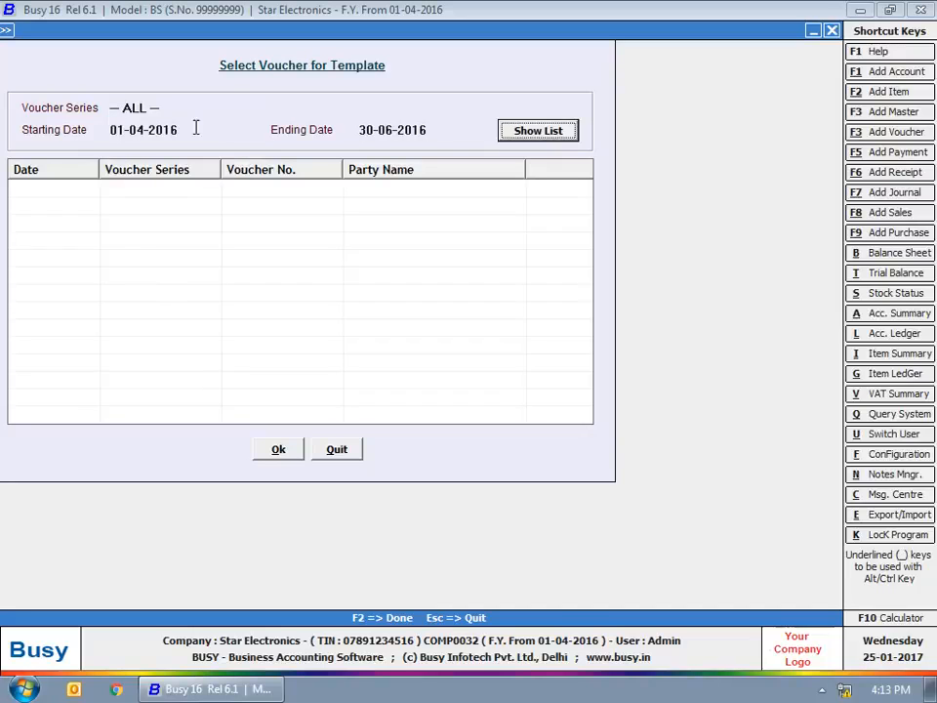
pyautogui.press('Return')
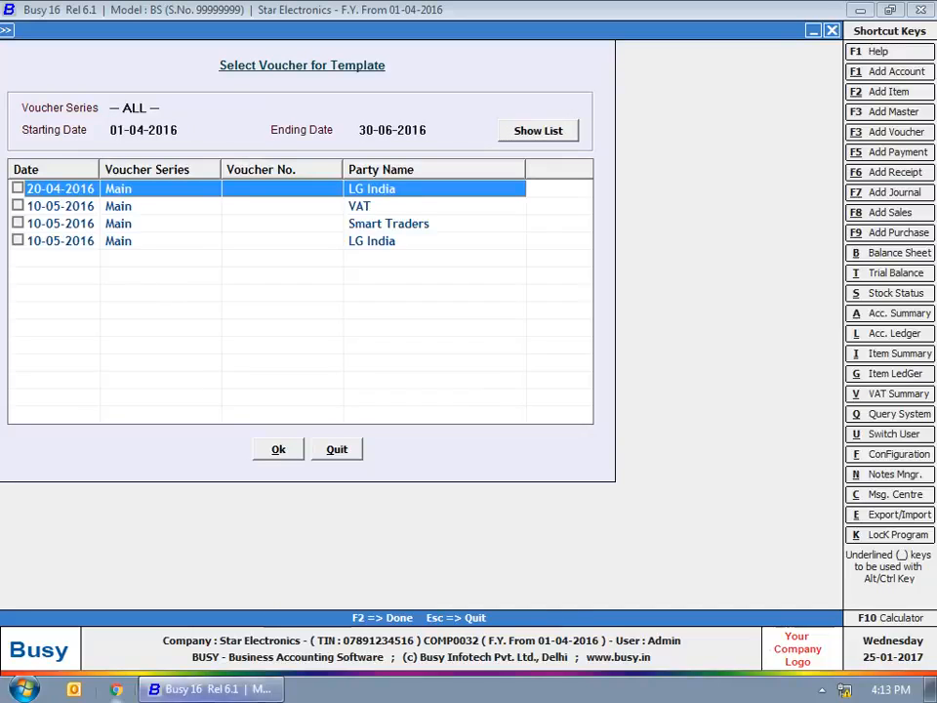
pyautogui.press('Escape')
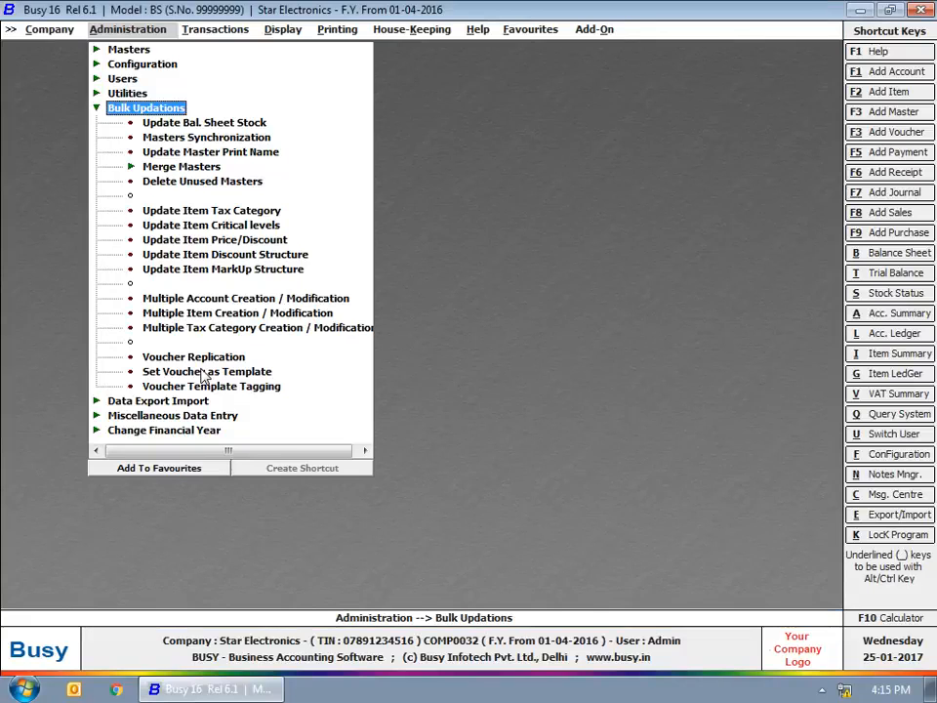
# Step: Open voucher template tagging and choose the account Arshia Enterprises as the master
pyautogui.doubleClick(223, 386)
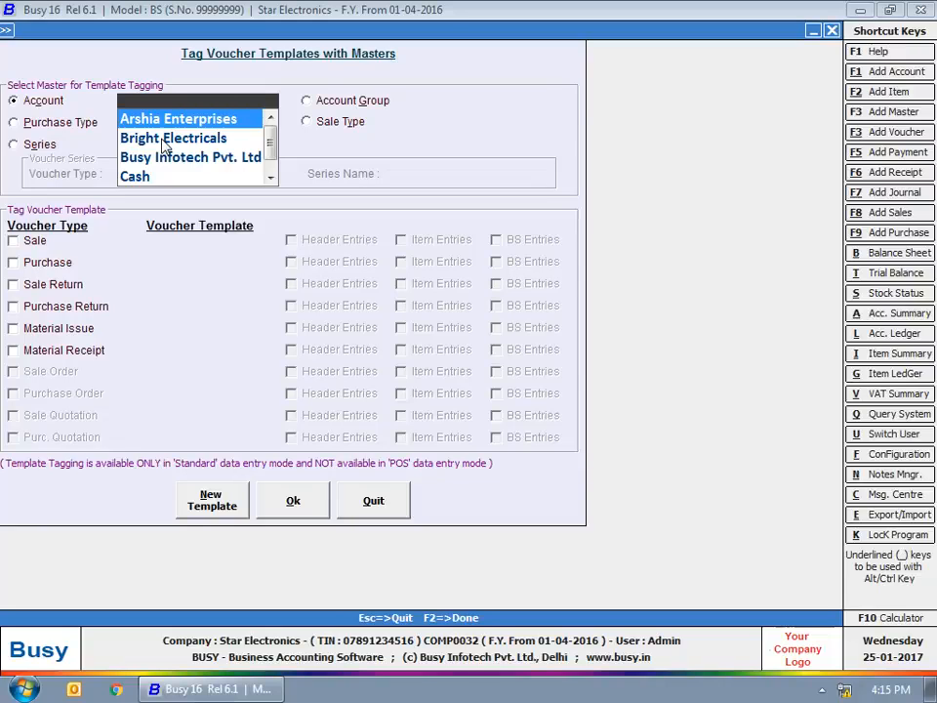
pyautogui.press('Return')
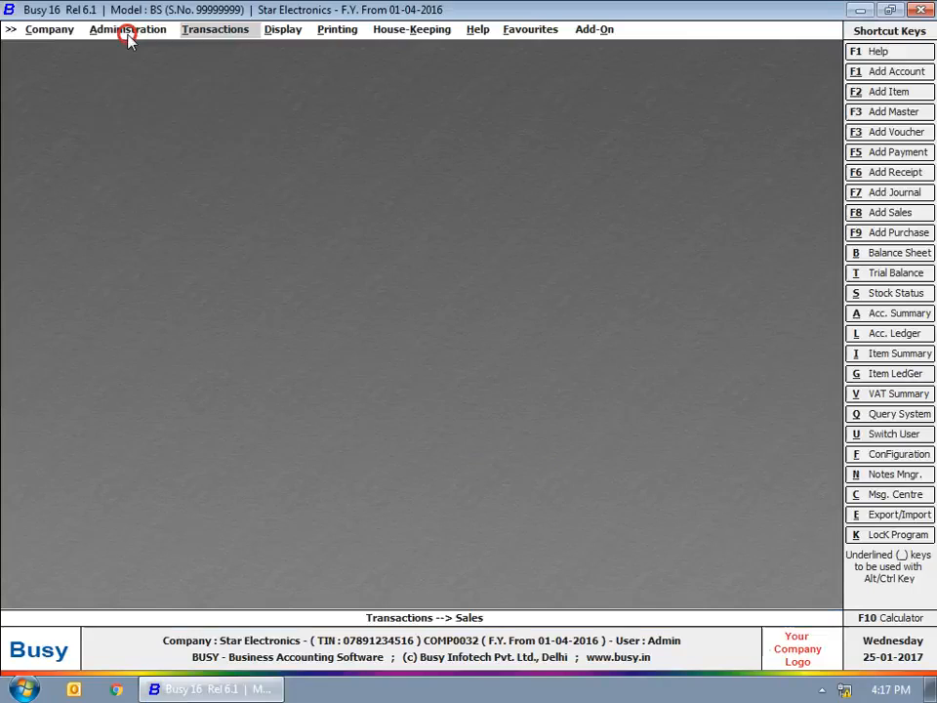
# Step: Open the item master import from MS Excel and connect item name to column A, main unit to B and sale price to C
pyautogui.click(128, 32)
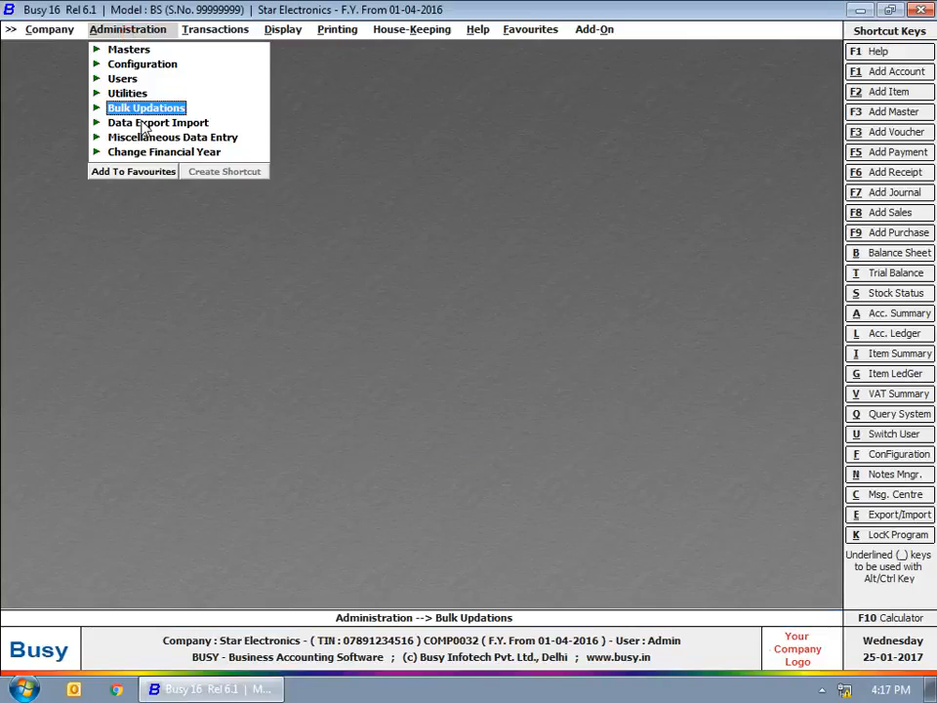
pyautogui.click(141, 125)
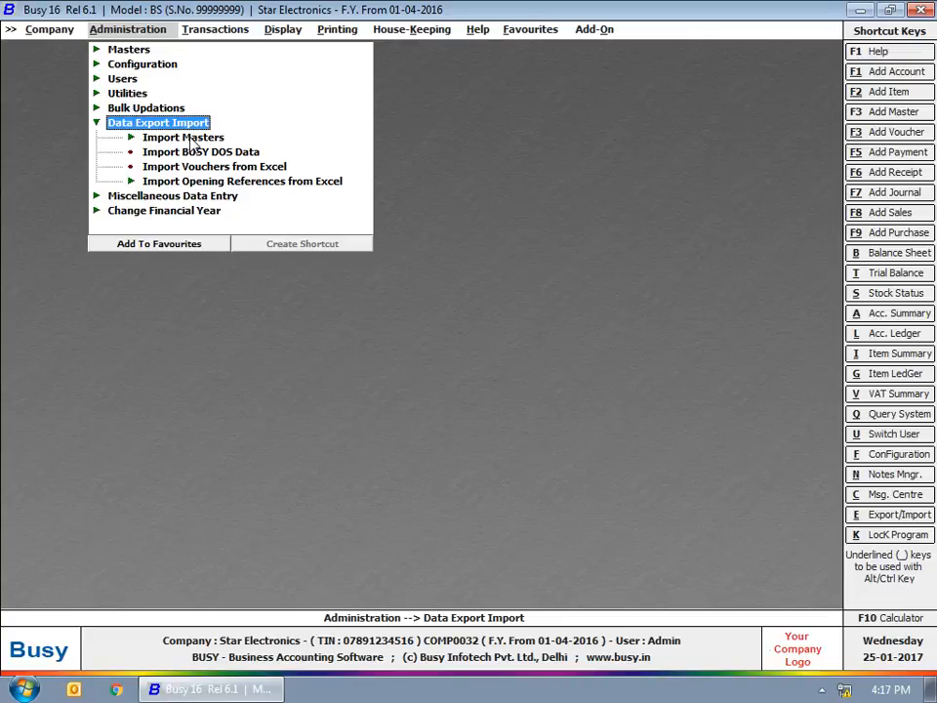
pyautogui.click(193, 140)
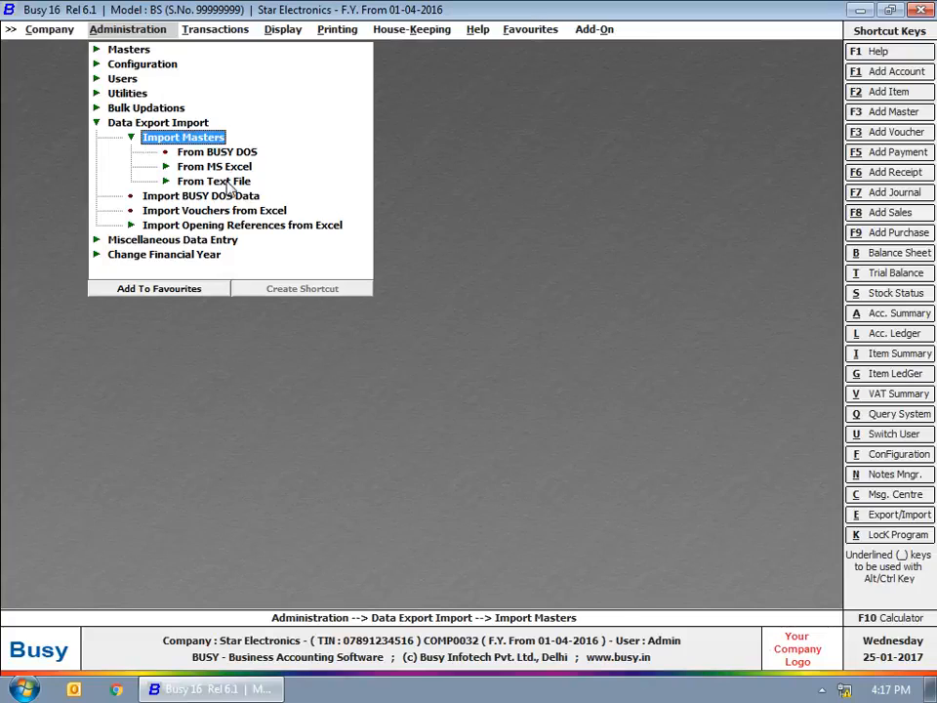
pyautogui.click(221, 167)
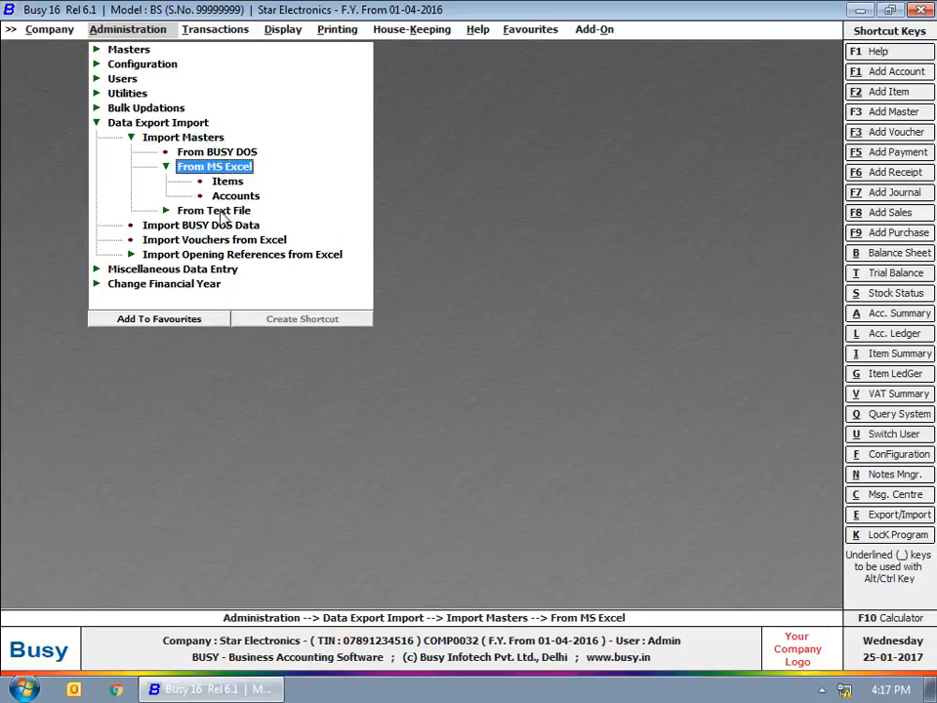
pyautogui.click(227, 182)
pyautogui.click(328, 207)
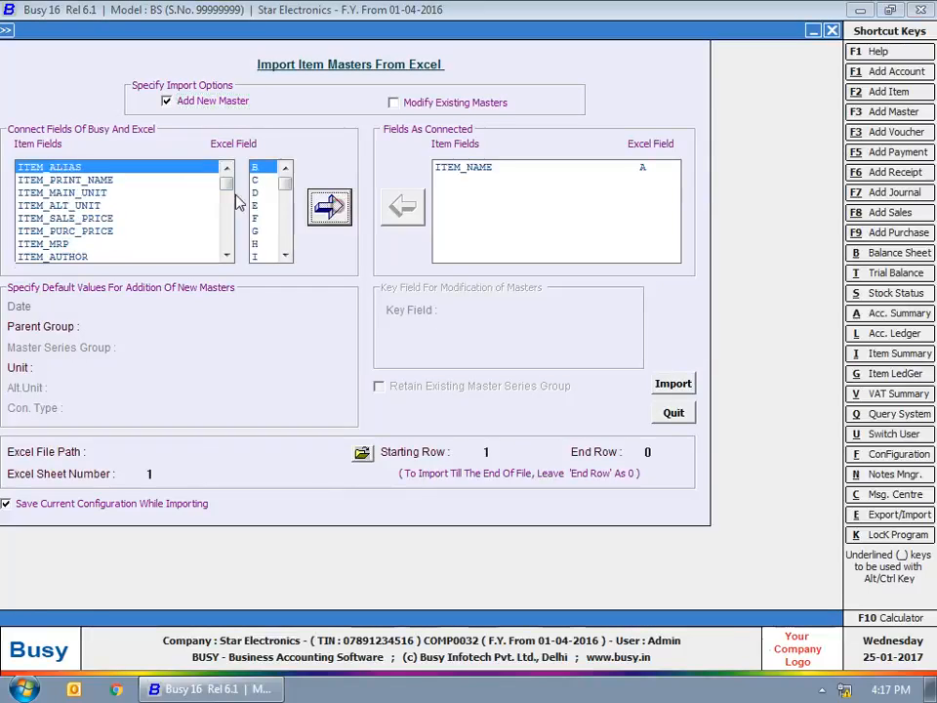
pyautogui.click(91, 192)
pyautogui.click(328, 210)
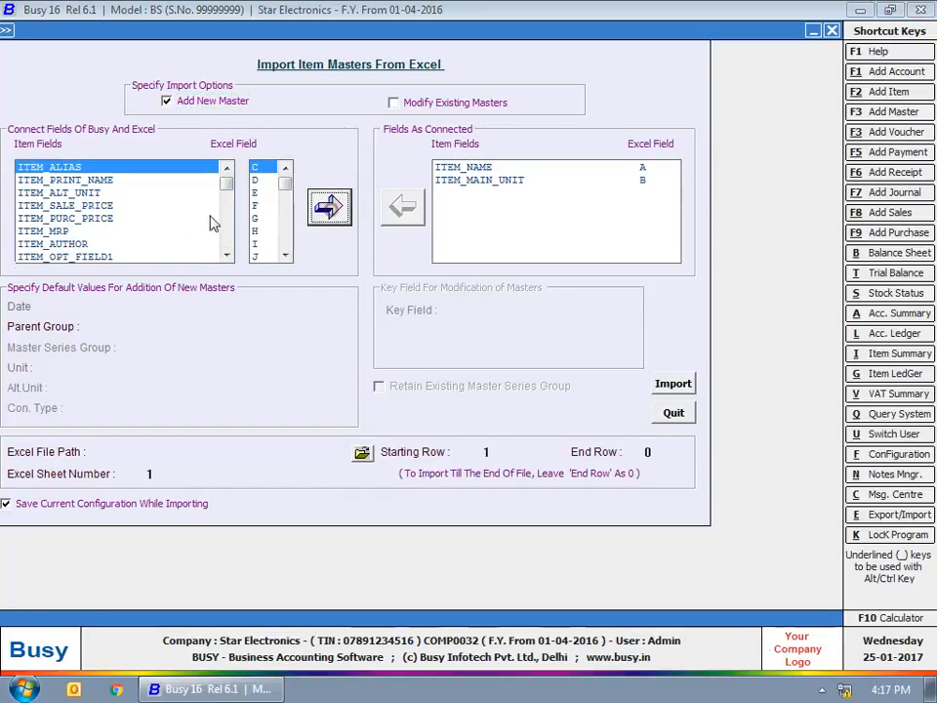
pyautogui.click(98, 206)
pyautogui.click(326, 205)
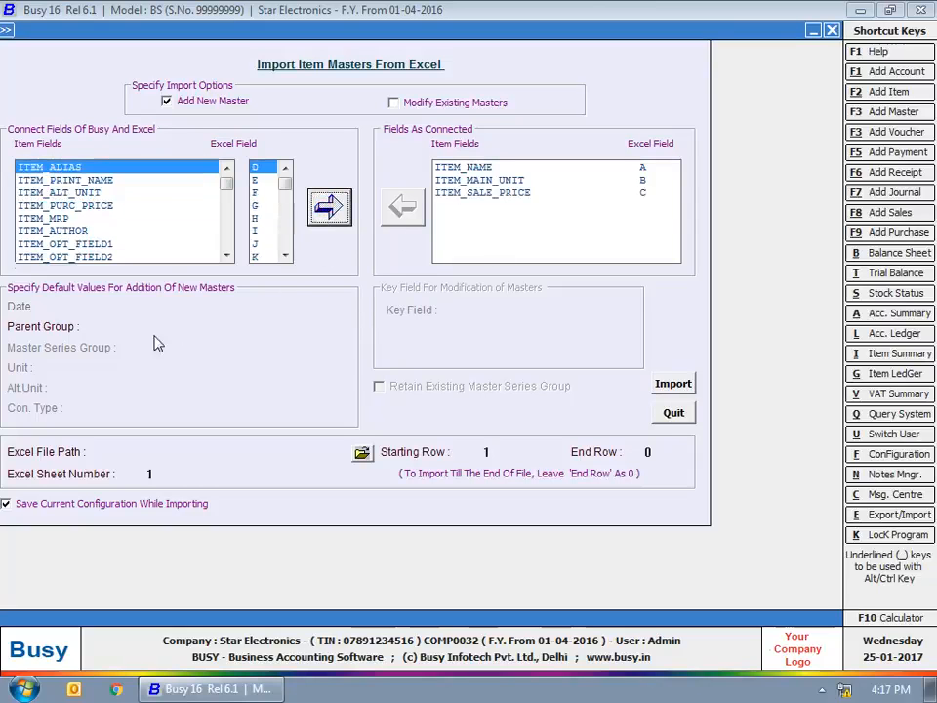
# Step: Set the default parent group to General and choose the Item data Excel file on the Desktop for the import
pyautogui.click(153, 324)
pyautogui.write('W')
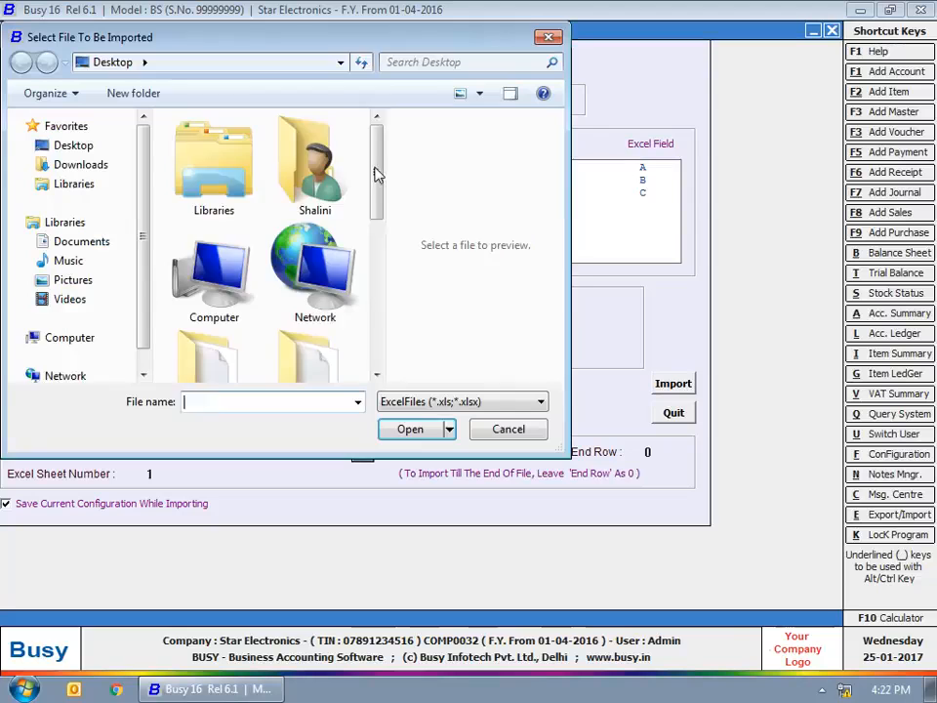
pyautogui.scroll(-3, 292, 195)
pyautogui.click(314, 196)
pyautogui.click(534, 376)
pyautogui.click(534, 376)
pyautogui.click(499, 377)
pyautogui.click(389, 264)
pyautogui.click(410, 428)
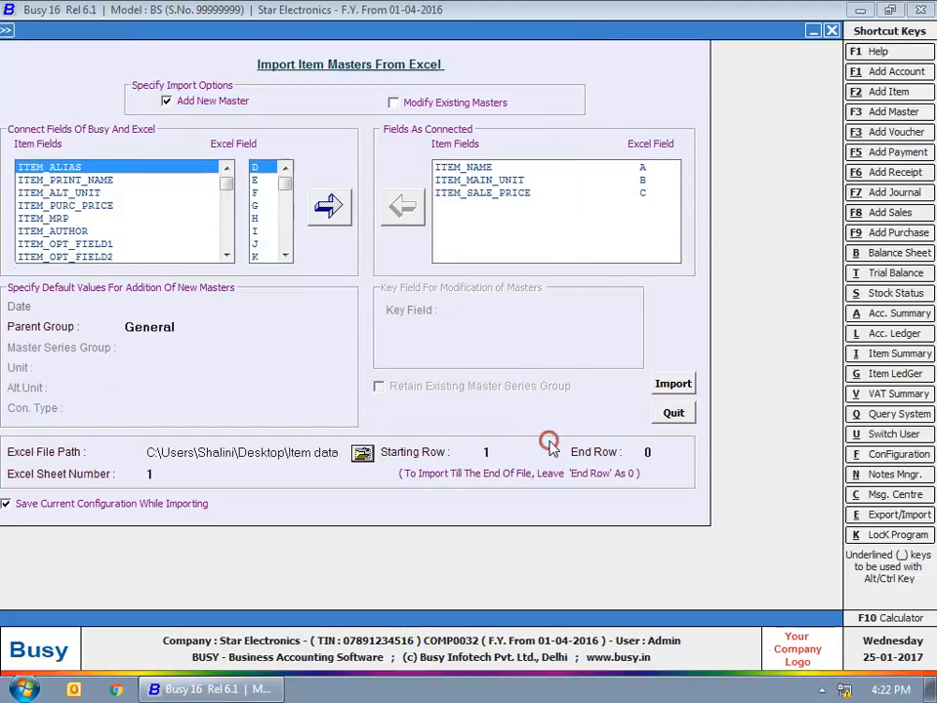
# Step: Import the item masters from the chosen Excel file and close the import form
pyautogui.click(672, 383)
pyautogui.click(513, 384)
pyautogui.click(575, 382)
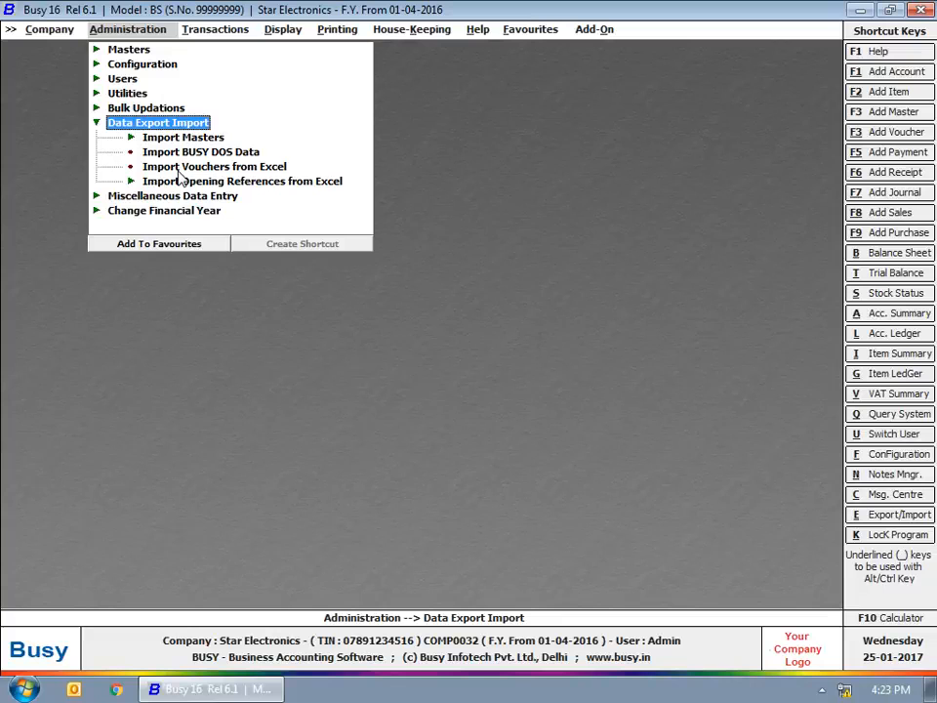
# Step: Open the voucher import from Excel, choose Sales as the voucher type, and open the configuration of the Import format
pyautogui.doubleClick(180, 175)
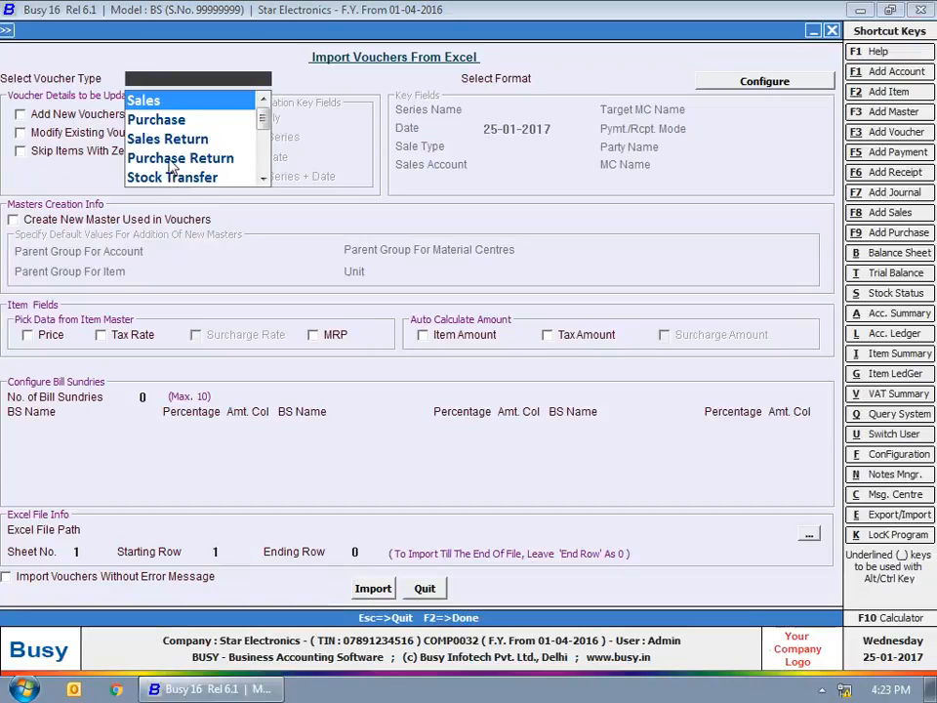
pyautogui.press('Return')
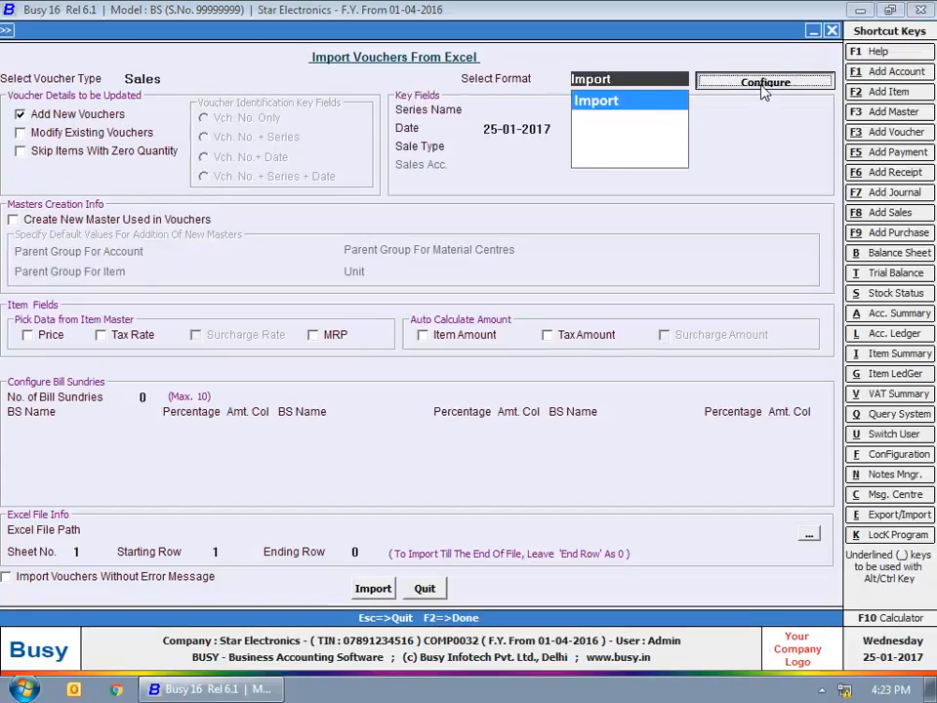
pyautogui.click(762, 86)
pyautogui.click(31, 108)
pyautogui.click(103, 125)
pyautogui.click(435, 316)
pyautogui.click(506, 391)
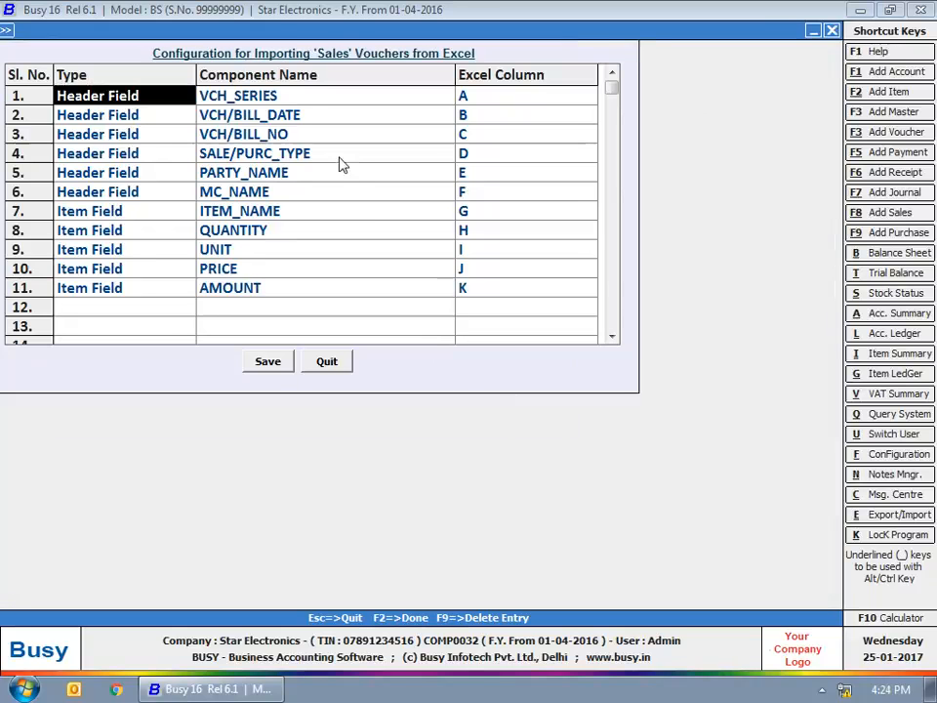
# Step: Examine the voucher fields and their Excel columns in the Sales import configuration, and leave the voucher import without importing
pyautogui.click(288, 98)
pyautogui.click(291, 116)
pyautogui.click(295, 156)
pyautogui.click(327, 361)
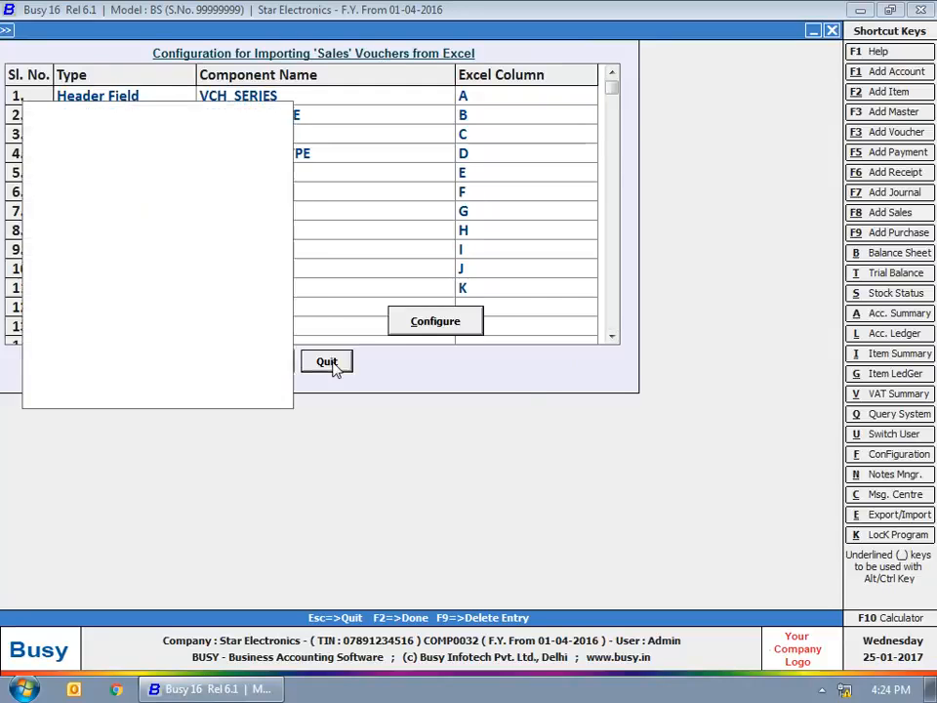
pyautogui.press('Escape')
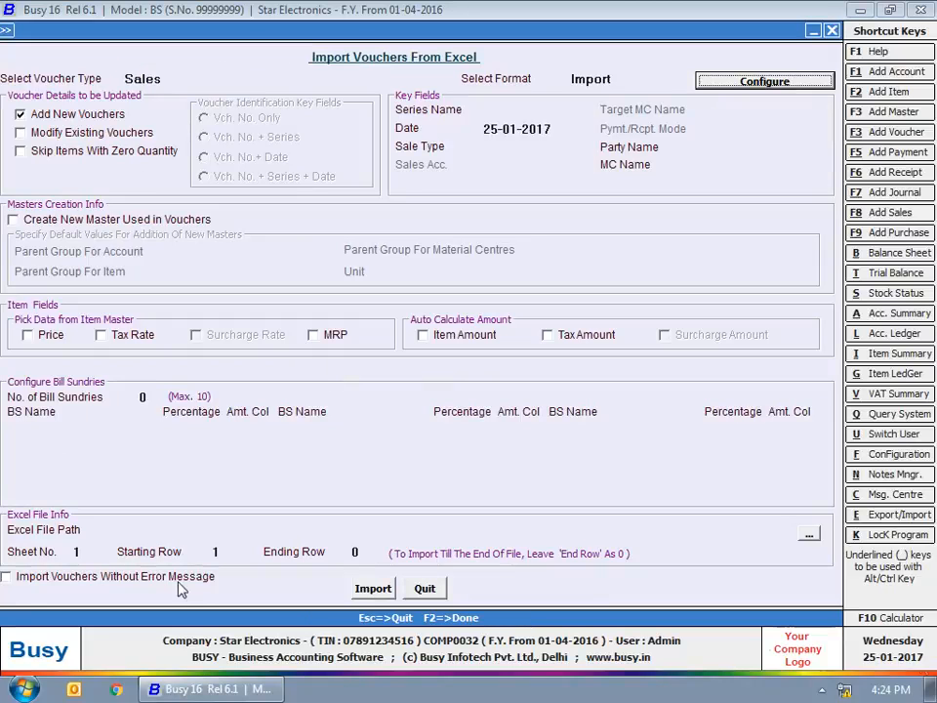
pyautogui.click(424, 589)
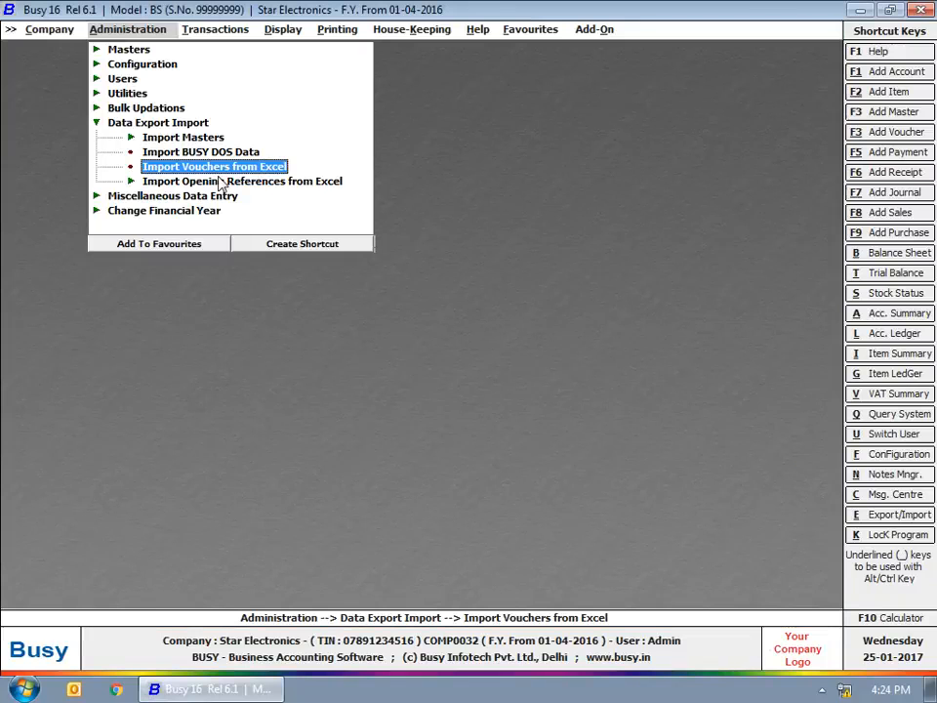
# Step: Open the daily message update from miscellaneous data entry and choose voucher type Sales with the Main series for 25-01-2017
pyautogui.click(162, 124)
pyautogui.click(157, 139)
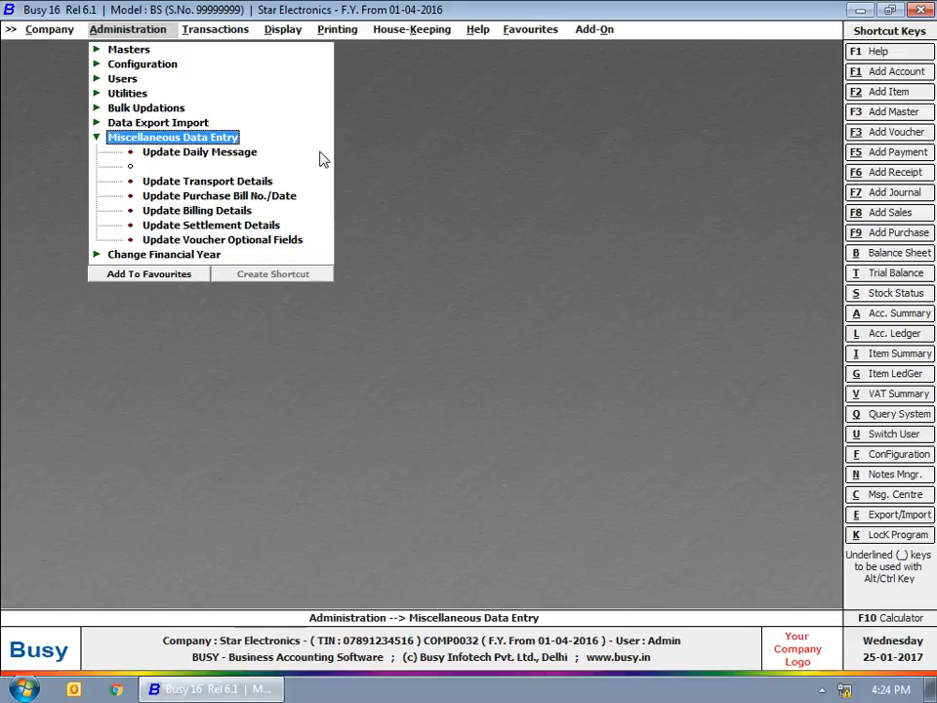
pyautogui.doubleClick(166, 154)
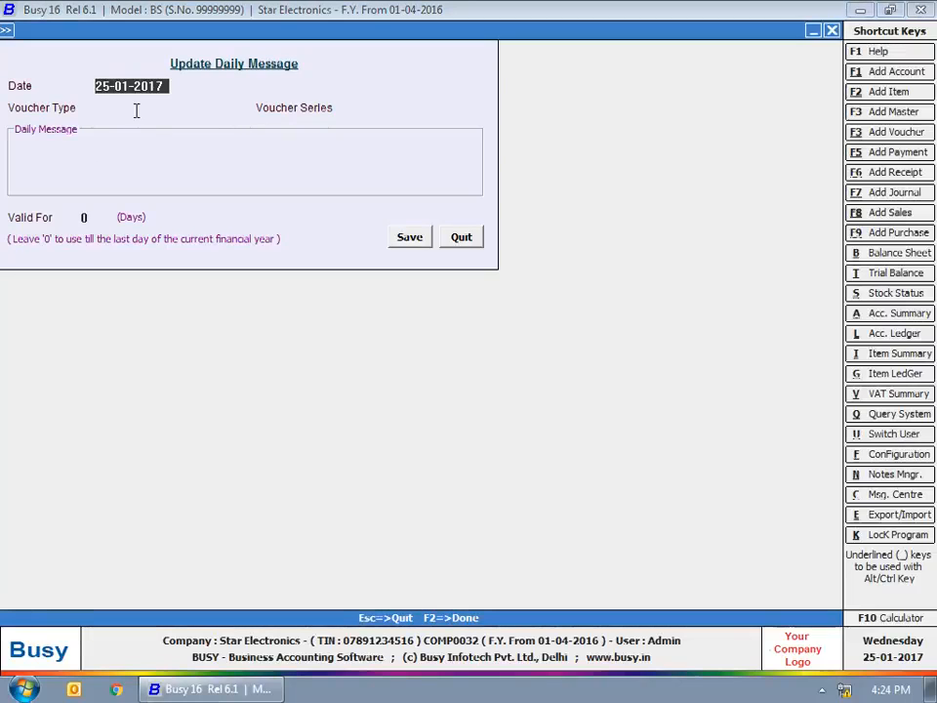
pyautogui.press('Return')
pyautogui.press('Return')
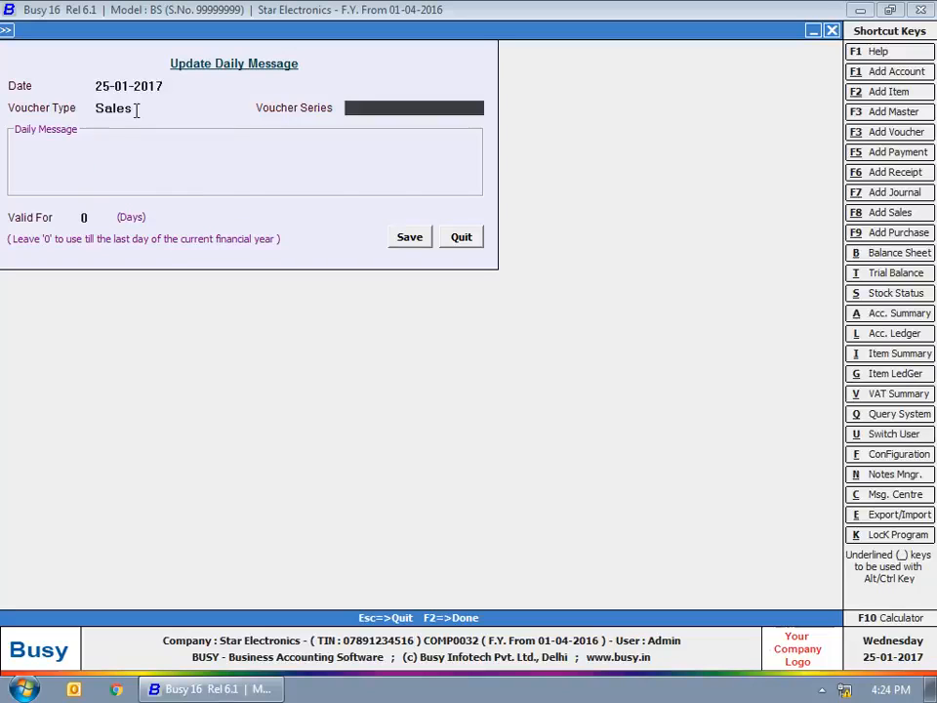
pyautogui.click(430, 109)
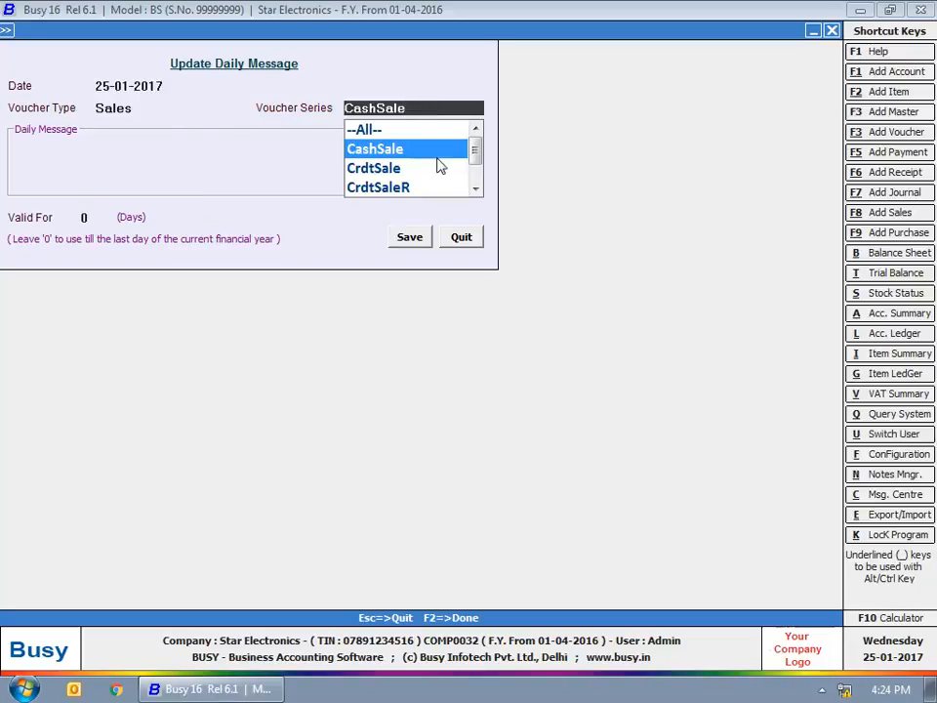
pyautogui.scroll(-1, 474, 152)
pyautogui.click(382, 188)
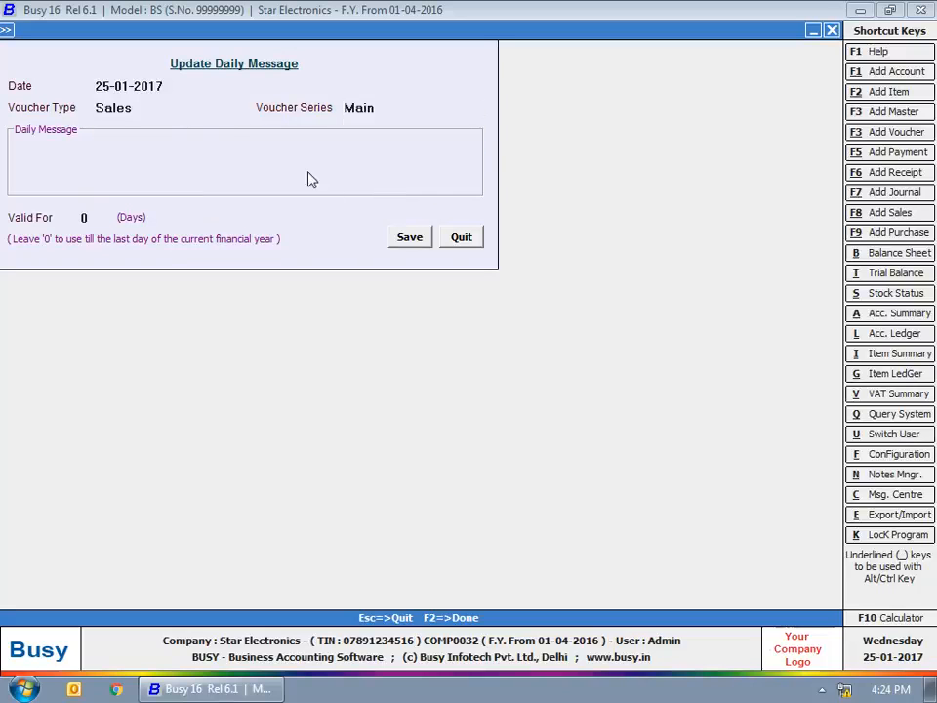
# Step: Enter the daily message "Easy EMI on 0% Interest" and leave the form without saving
pyautogui.click(286, 148)
pyautogui.write('Easy EMI on 0% Interest')
pyautogui.press('Return')
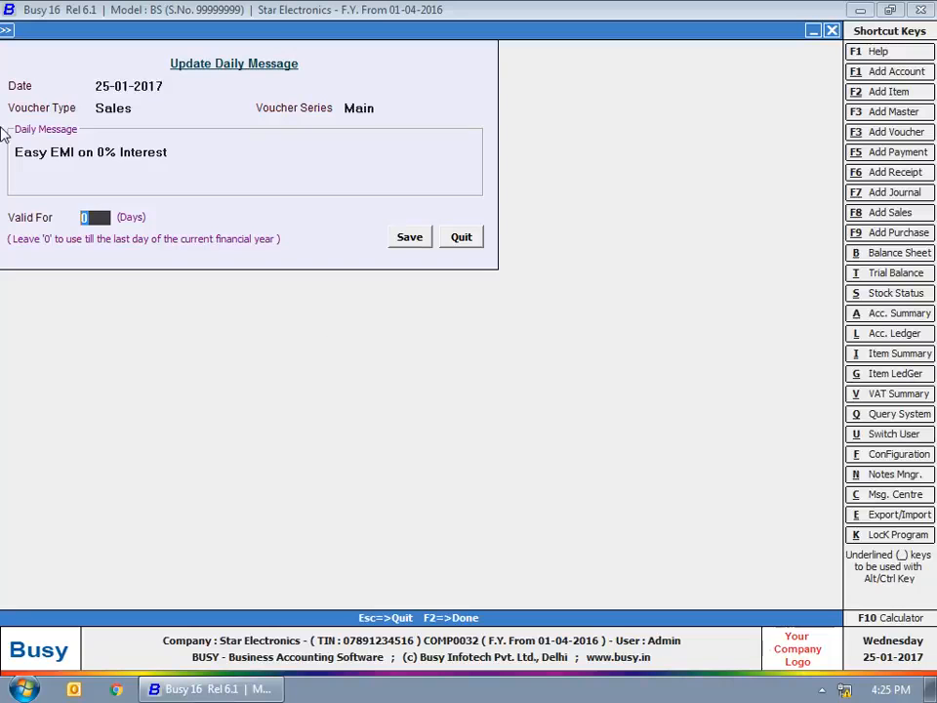
pyautogui.click(465, 237)
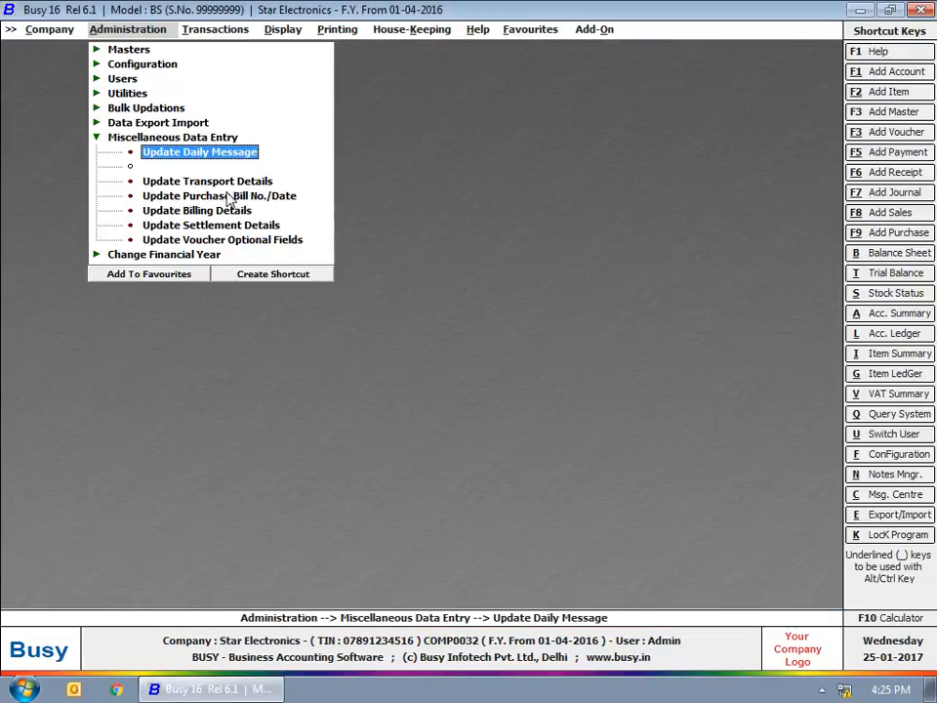